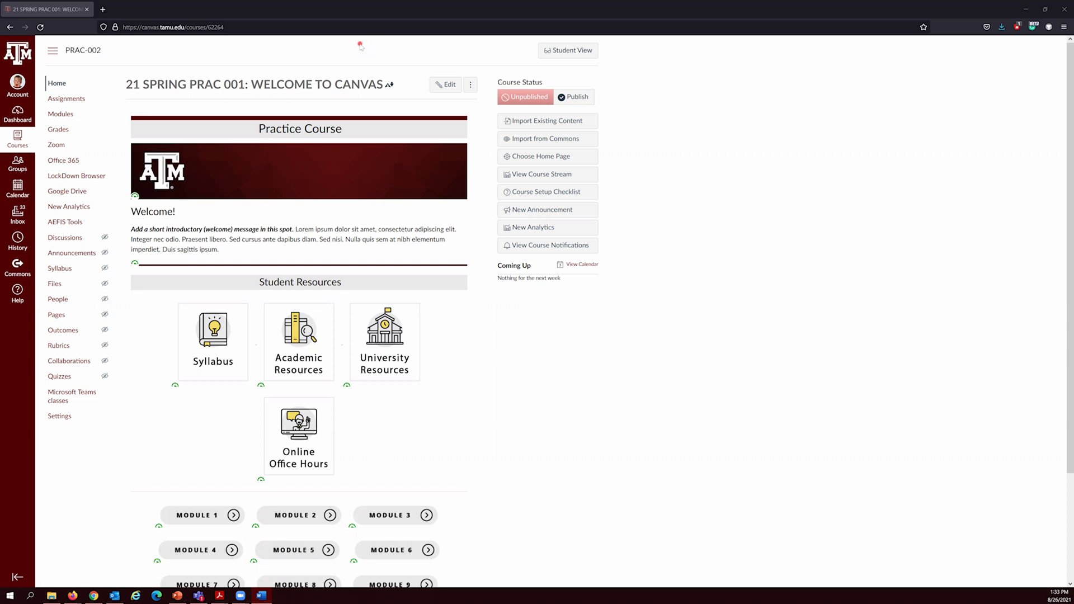
# Open the course's Modules page and look through the Week 1: Topic/Title module
pyautogui.click(69, 116)
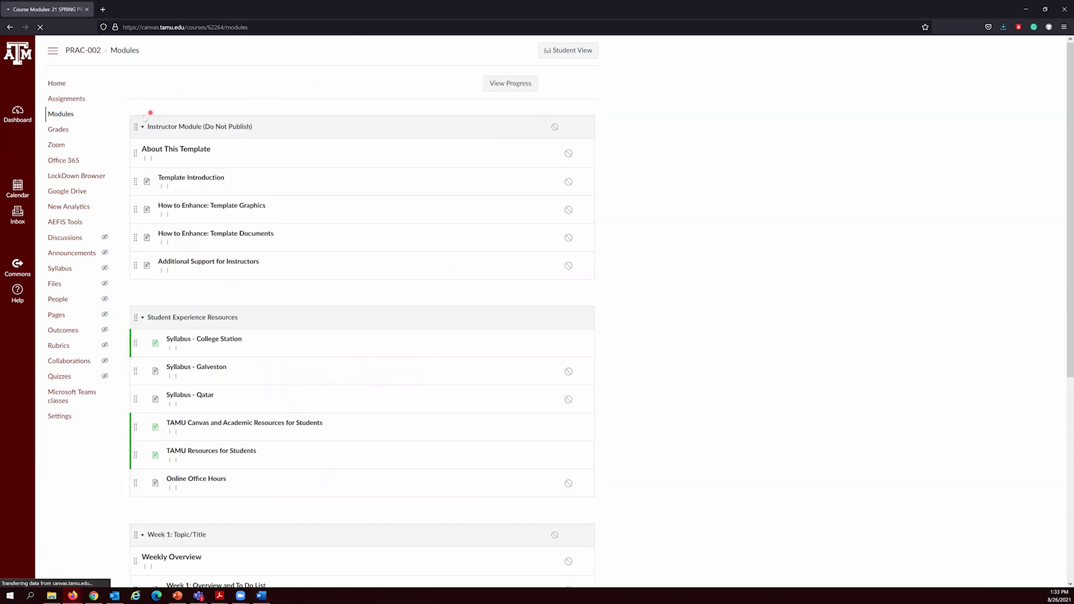
pyautogui.scroll(-3, 323, 247)
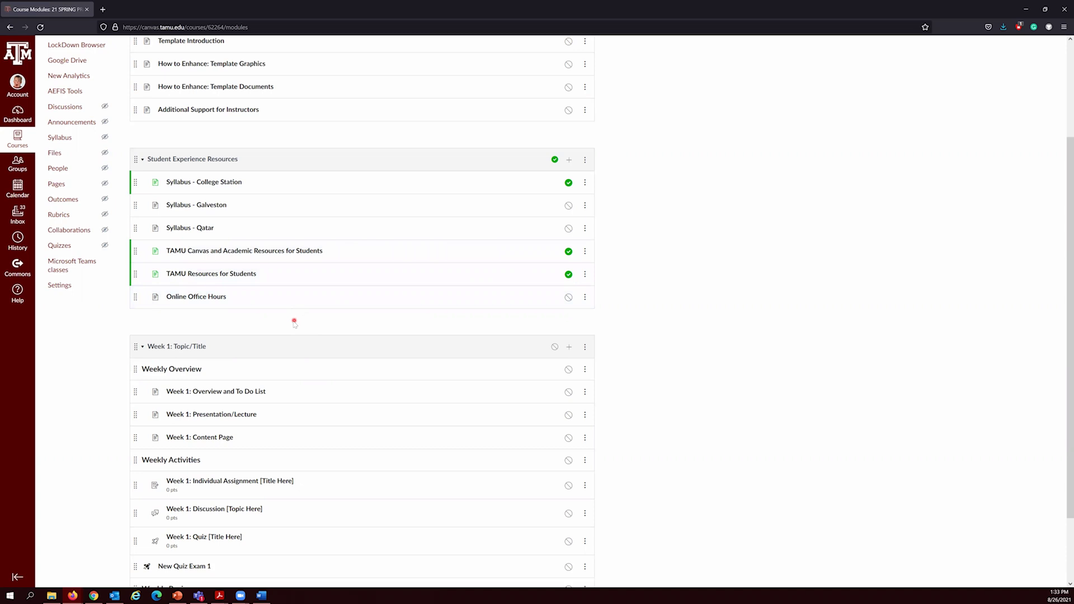
pyautogui.scroll(-1, 293, 323)
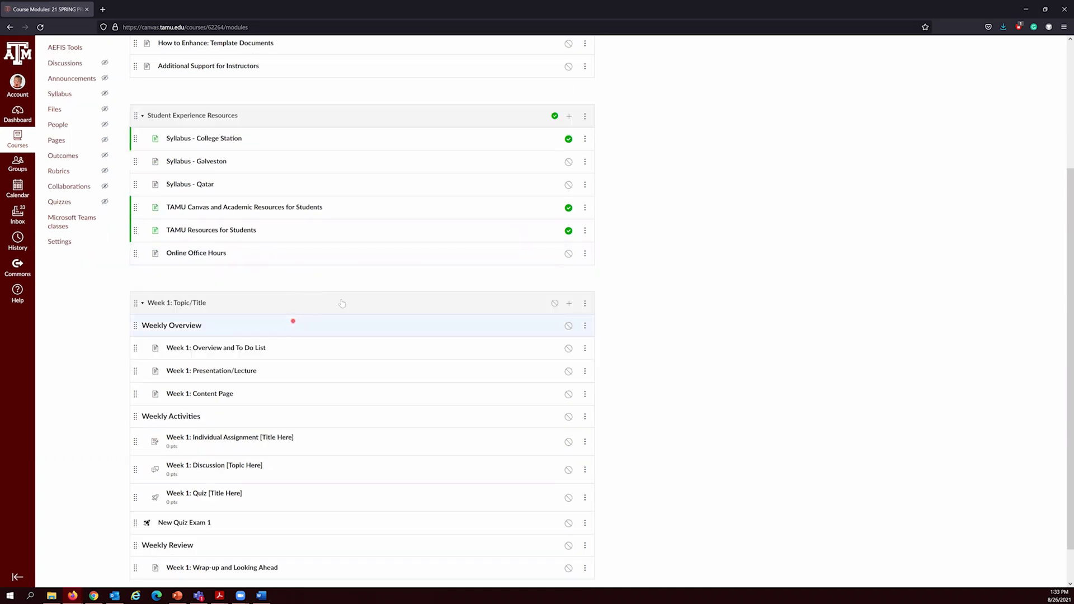
pyautogui.scroll(-1, 367, 298)
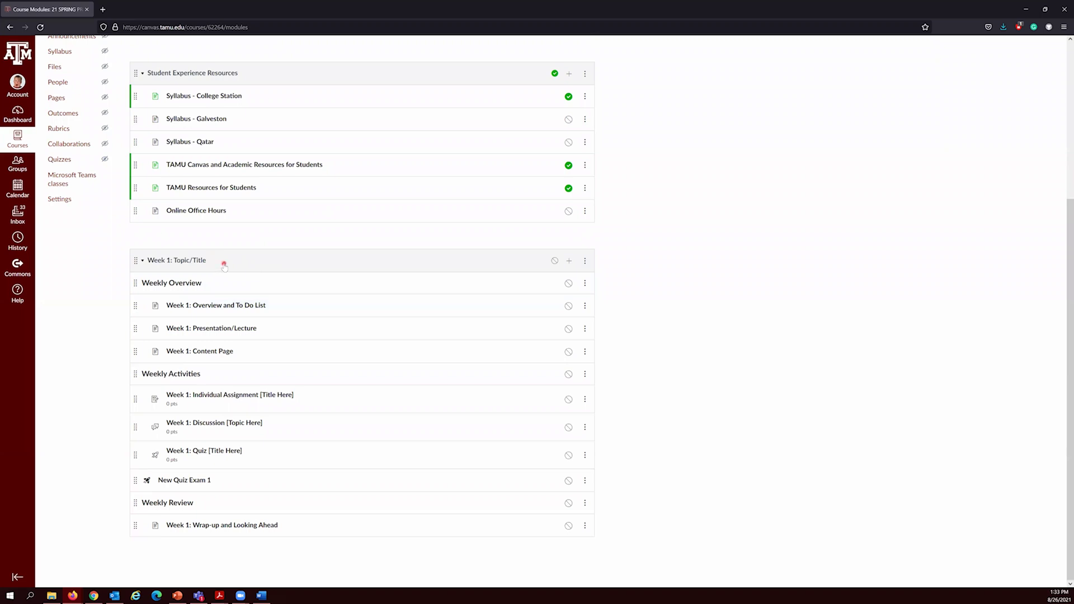
pyautogui.click(572, 260)
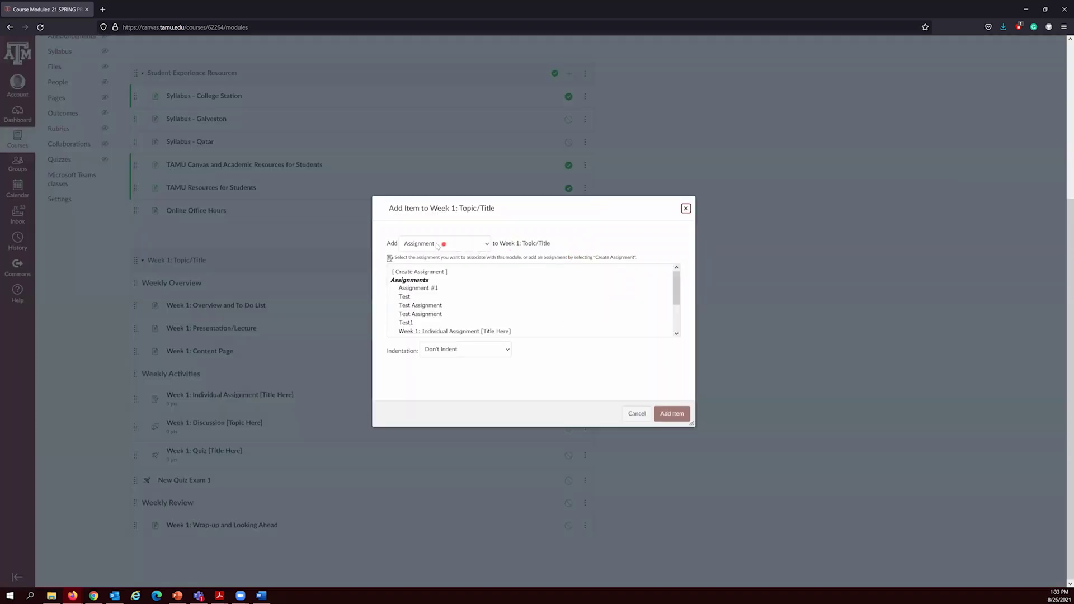
pyautogui.click(436, 244)
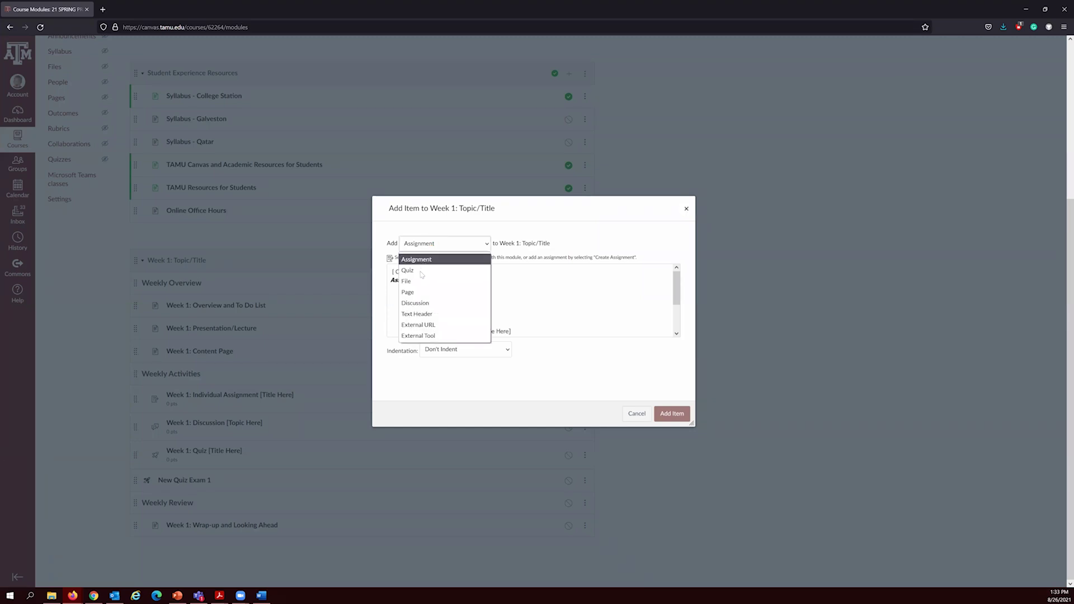
pyautogui.click(421, 271)
pyautogui.click(421, 273)
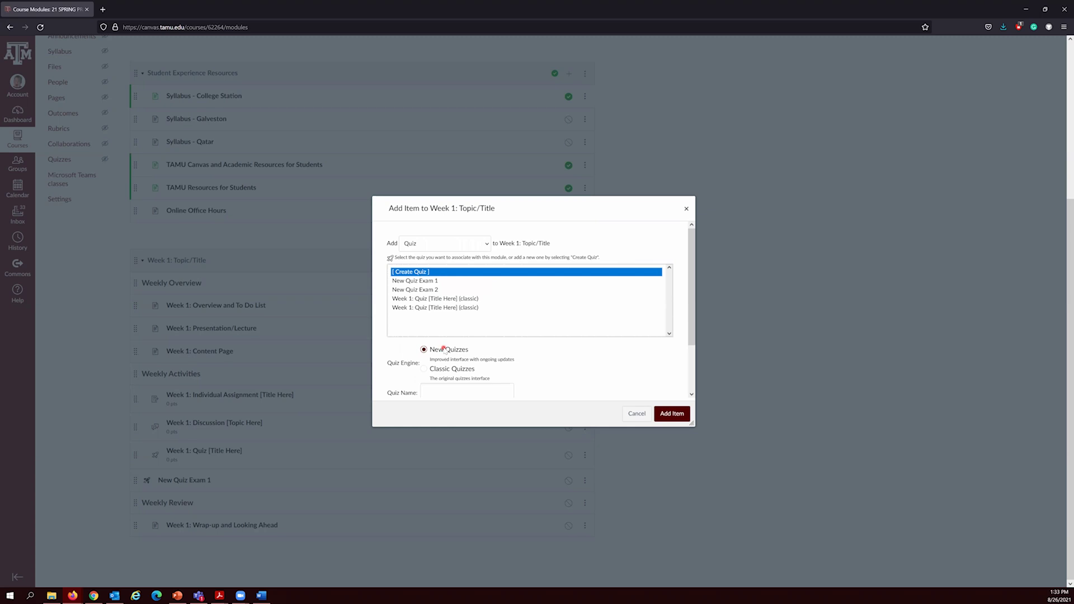
pyautogui.scroll(-1, 441, 351)
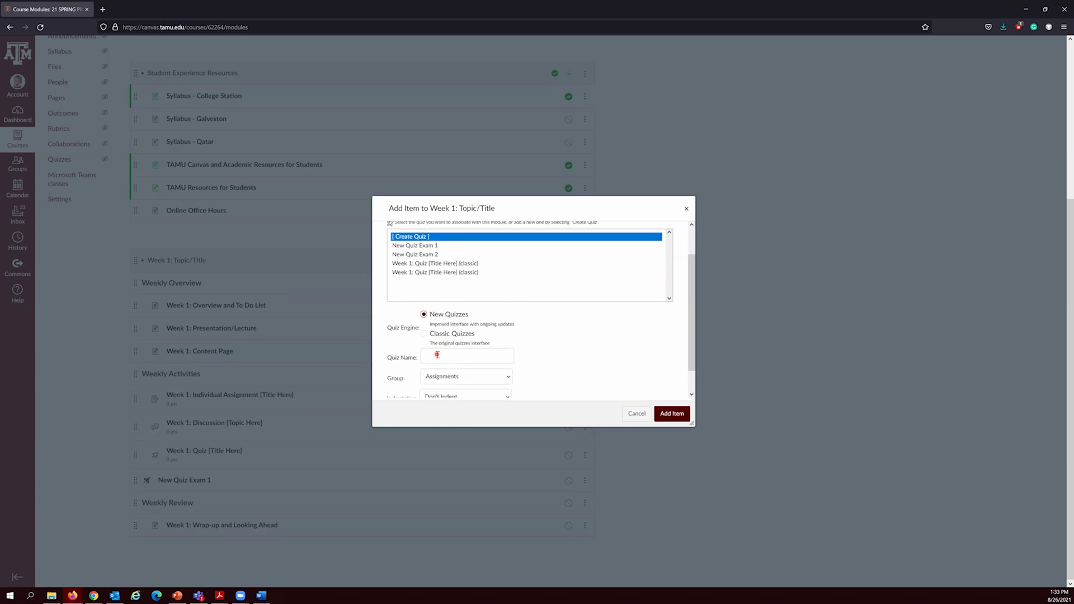
pyautogui.scroll(-1, 438, 354)
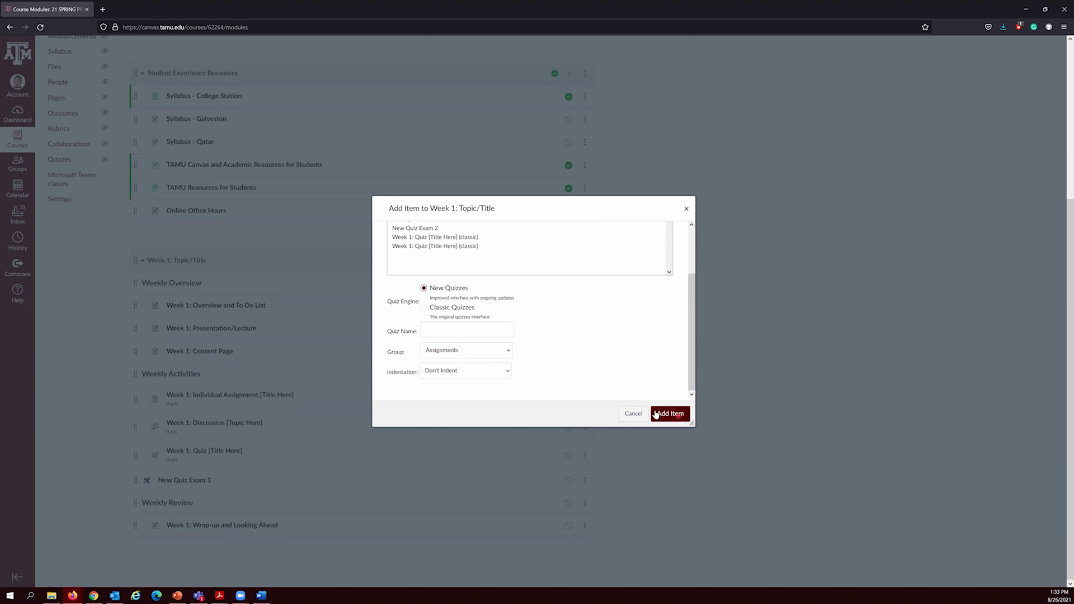
pyautogui.click(636, 412)
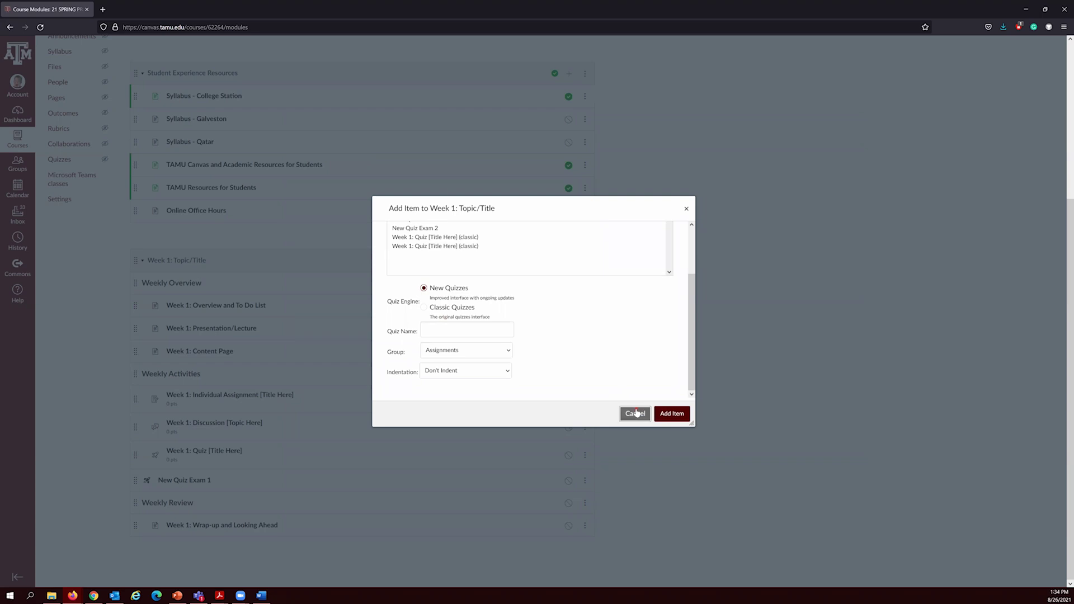
pyautogui.click(636, 413)
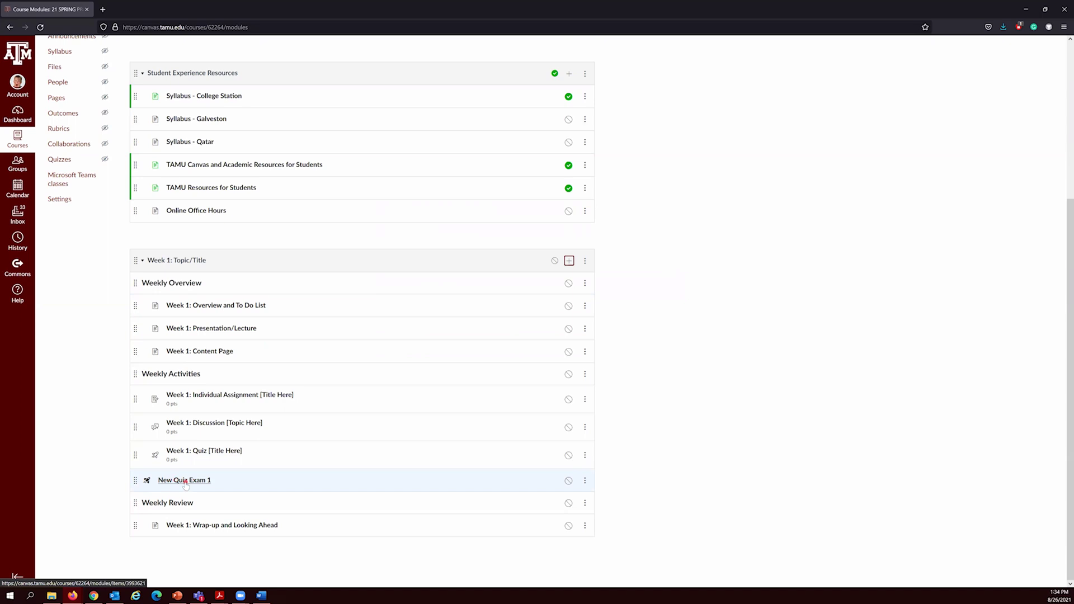
# Look over the Week 1 module items and open the course's Quizzes page
pyautogui.scroll(3, 271, 440)
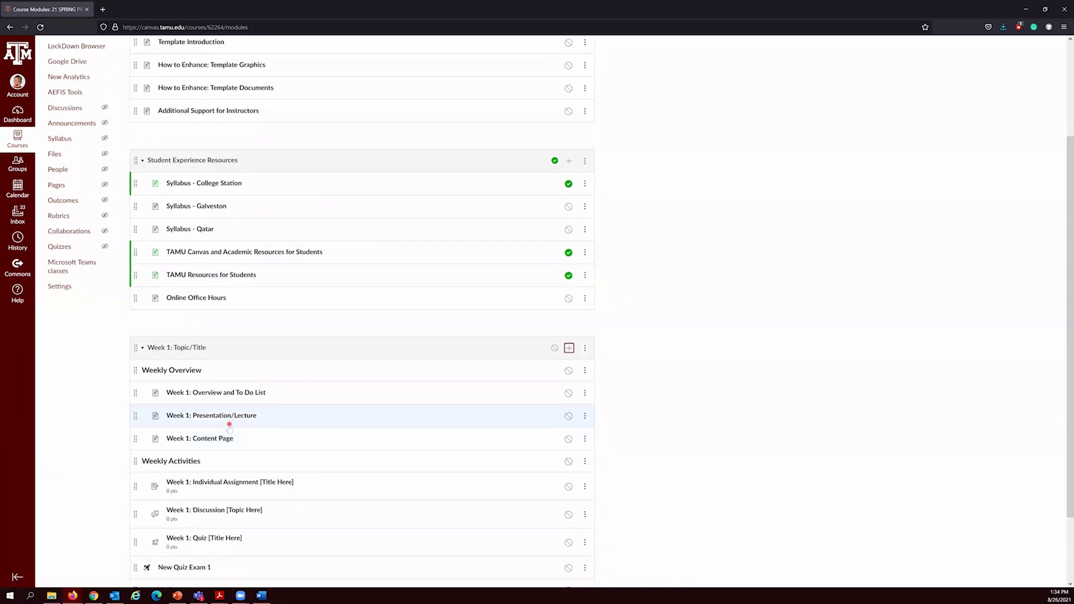
pyautogui.scroll(-3, 229, 428)
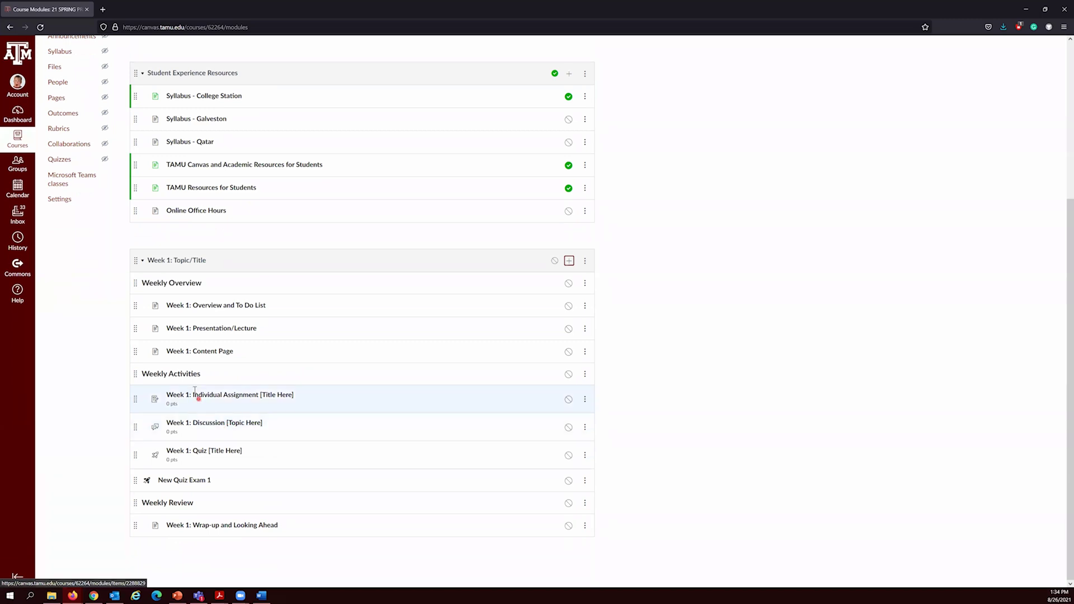
pyautogui.scroll(2, 199, 398)
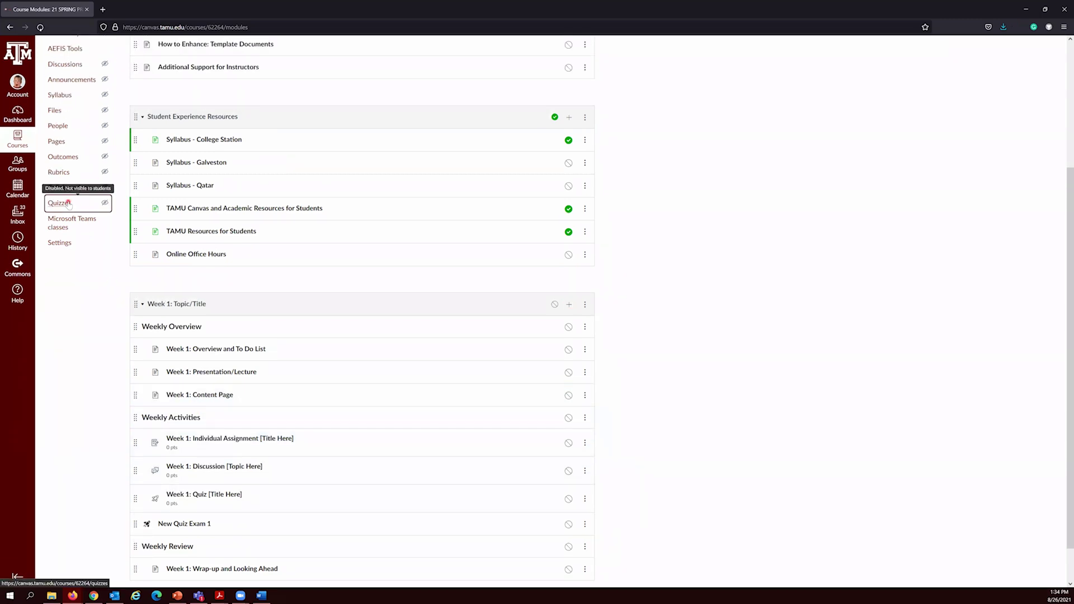
pyautogui.click(68, 204)
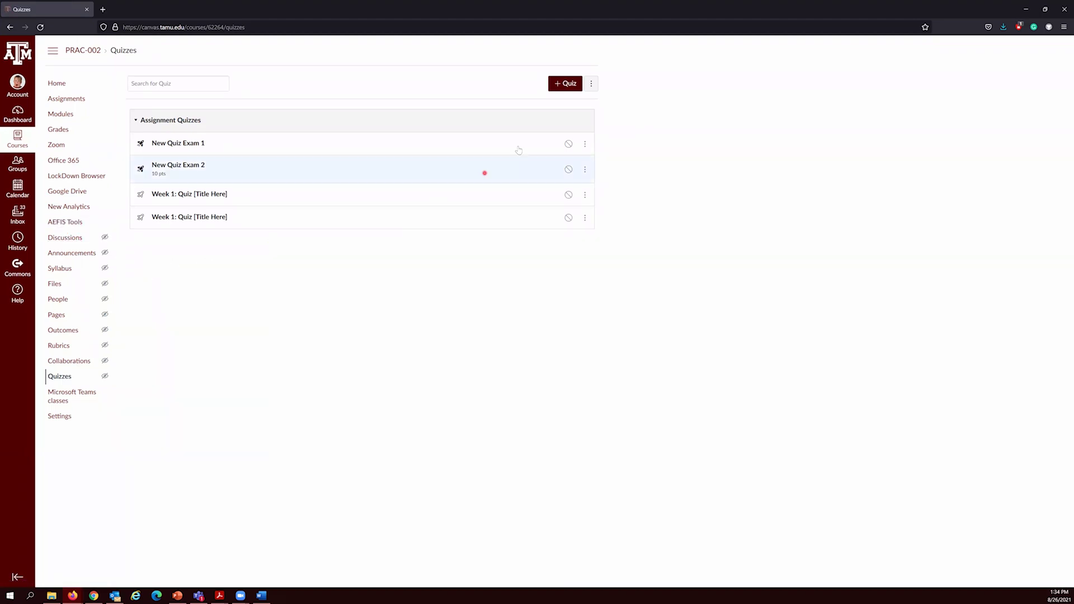
# Start a new quiz with the New Quizzes engine and have that choice remembered for this course
pyautogui.click(568, 84)
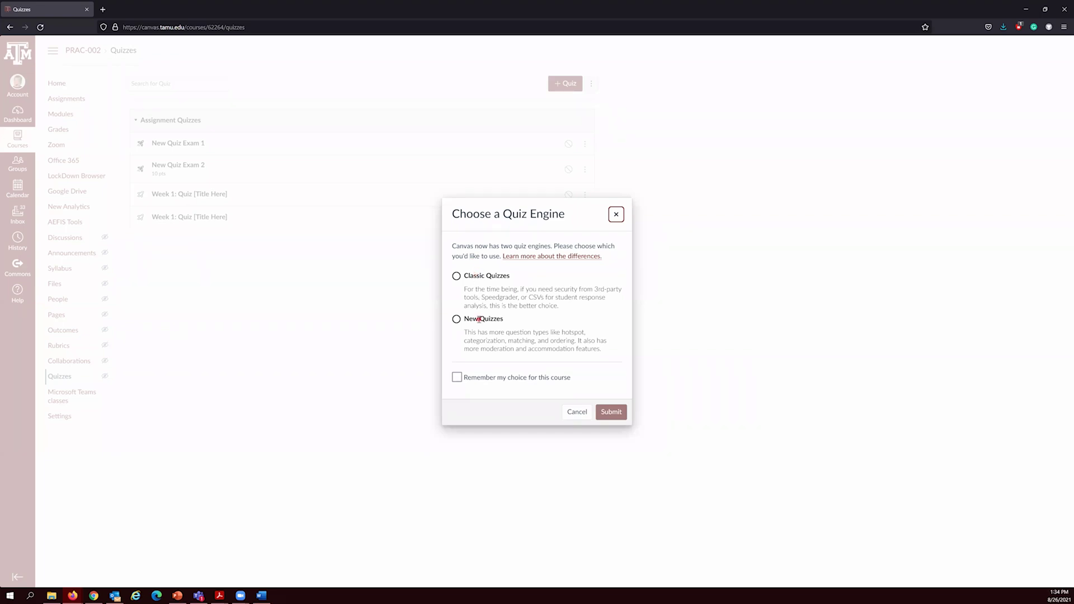
pyautogui.click(456, 319)
pyautogui.click(456, 318)
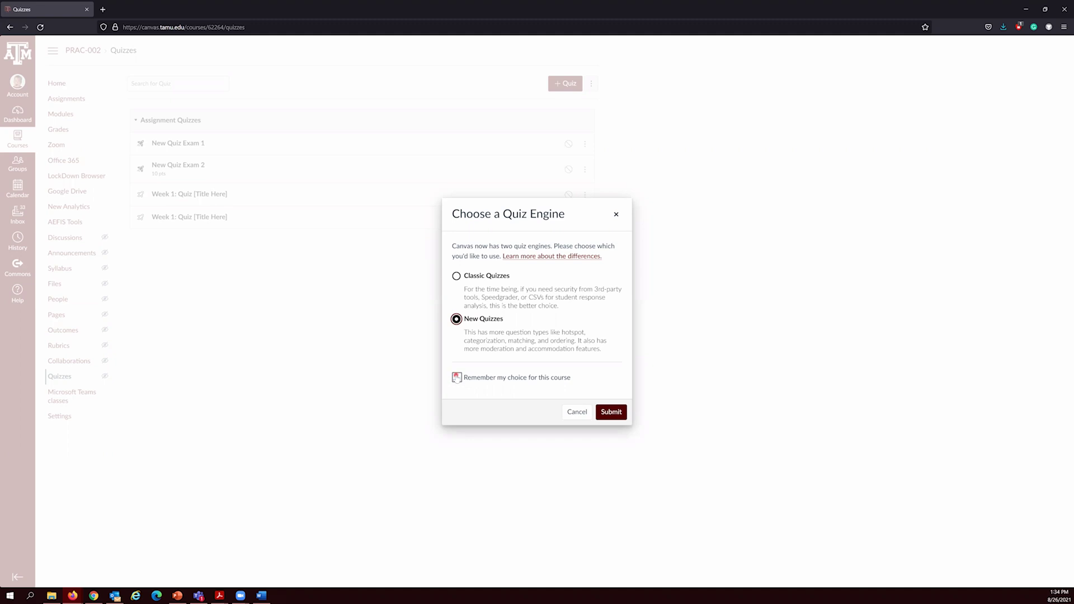
pyautogui.click(456, 377)
pyautogui.click(607, 417)
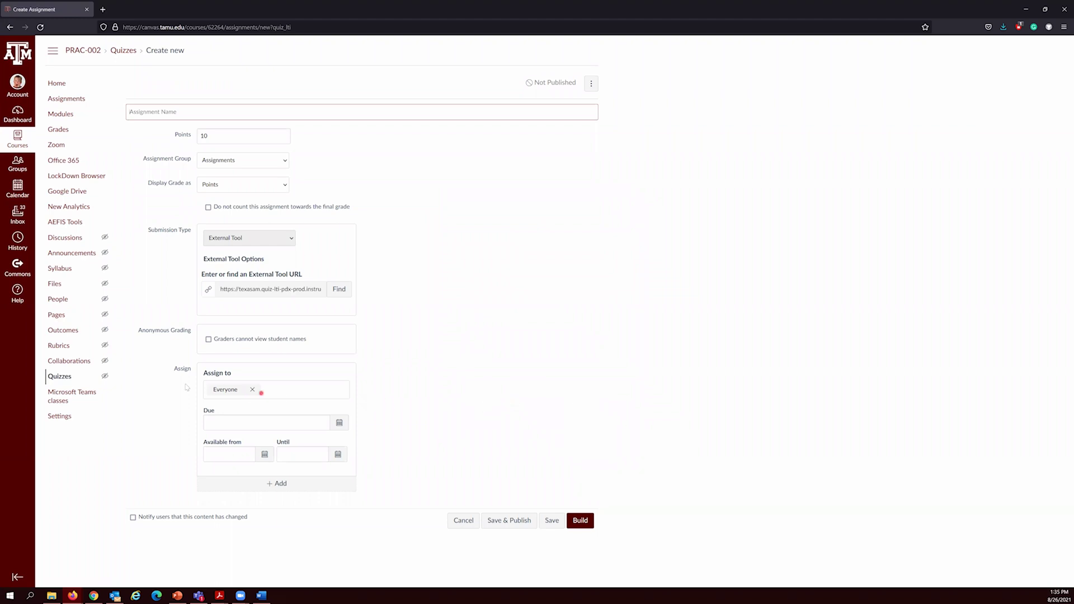
# Return to the quiz list without saving the new quiz and reset the course's quiz engine choice
pyautogui.click(73, 376)
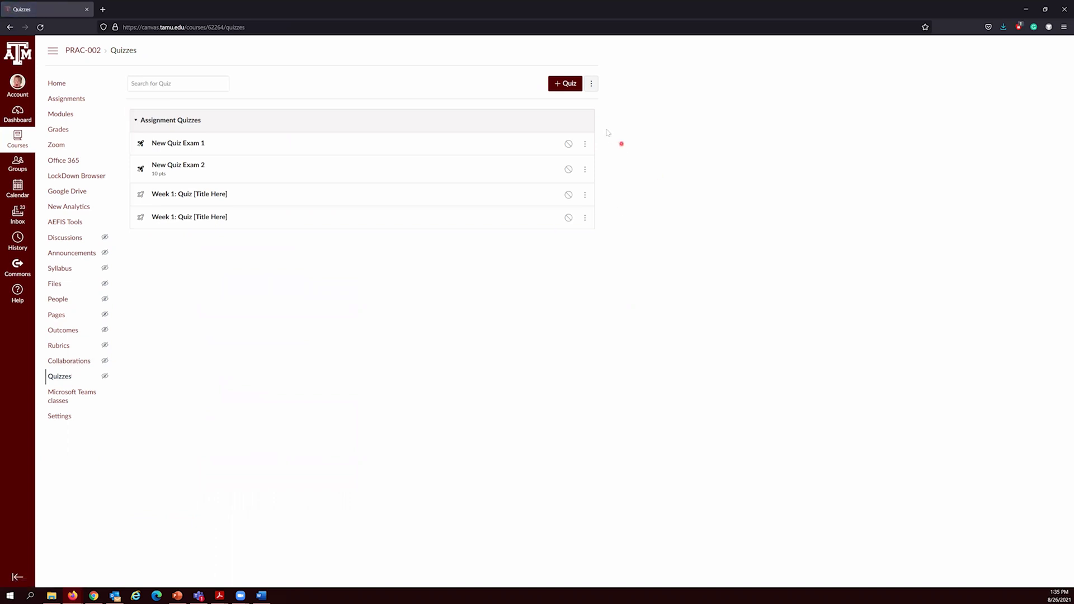
pyautogui.click(594, 84)
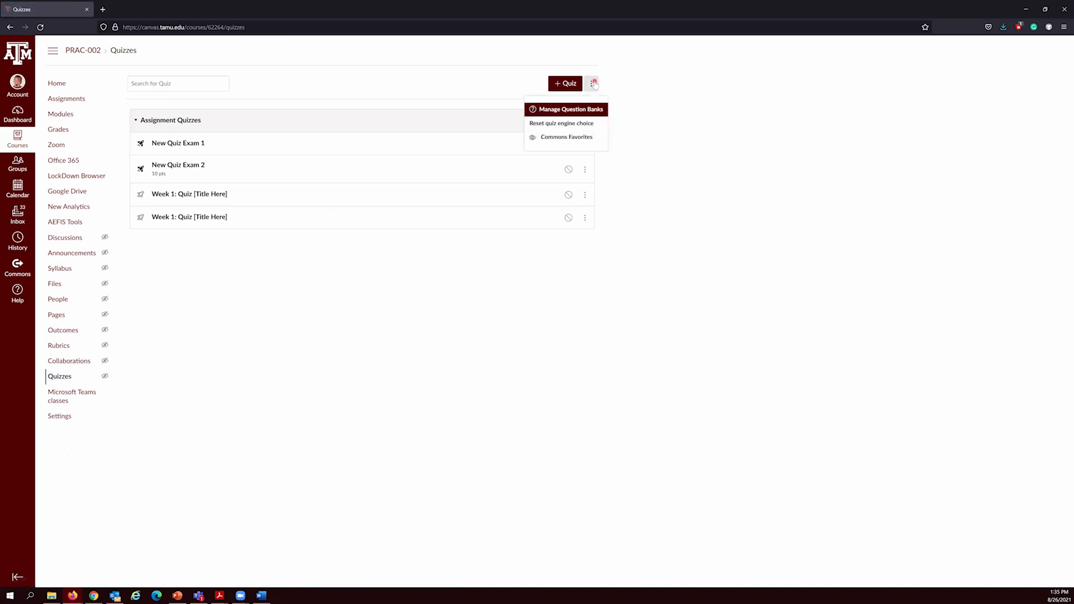
pyautogui.click(561, 123)
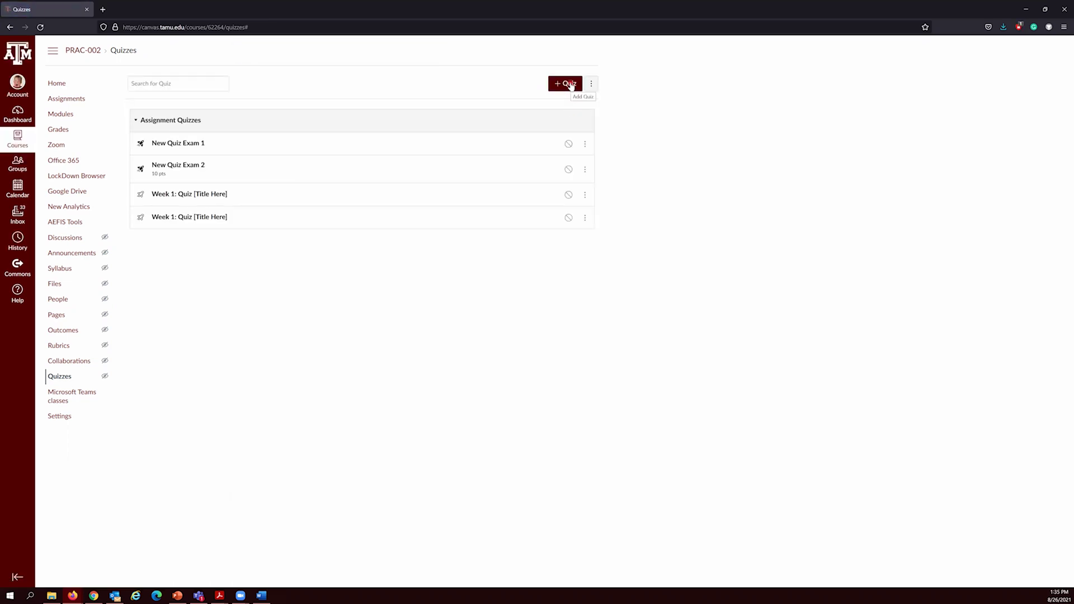
# Create a quiz named "Quiz 3" with the New Quizzes engine and open it for building
pyautogui.click(569, 84)
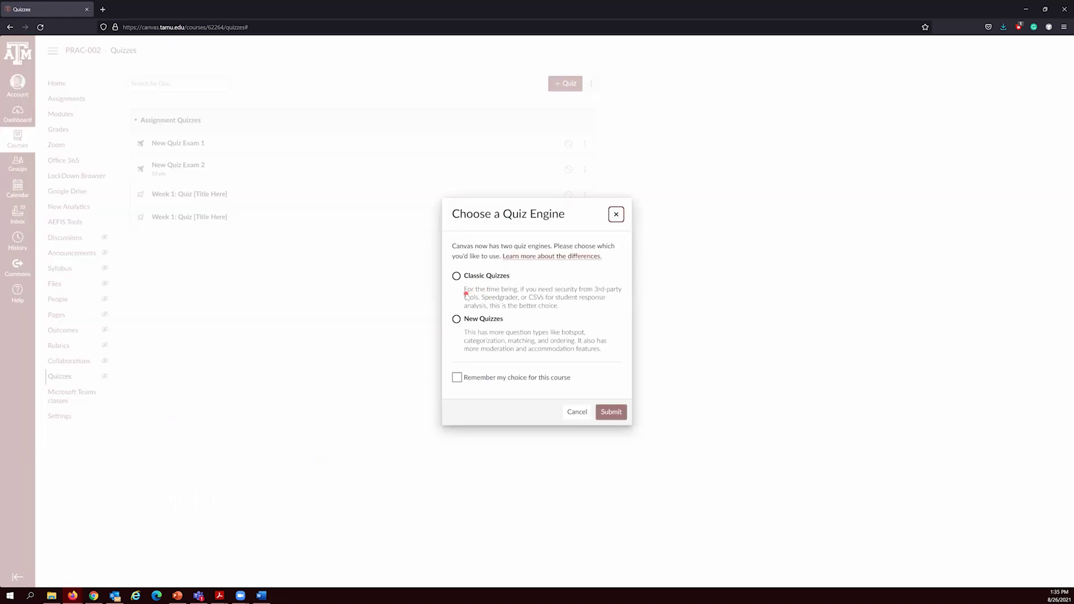
pyautogui.click(457, 319)
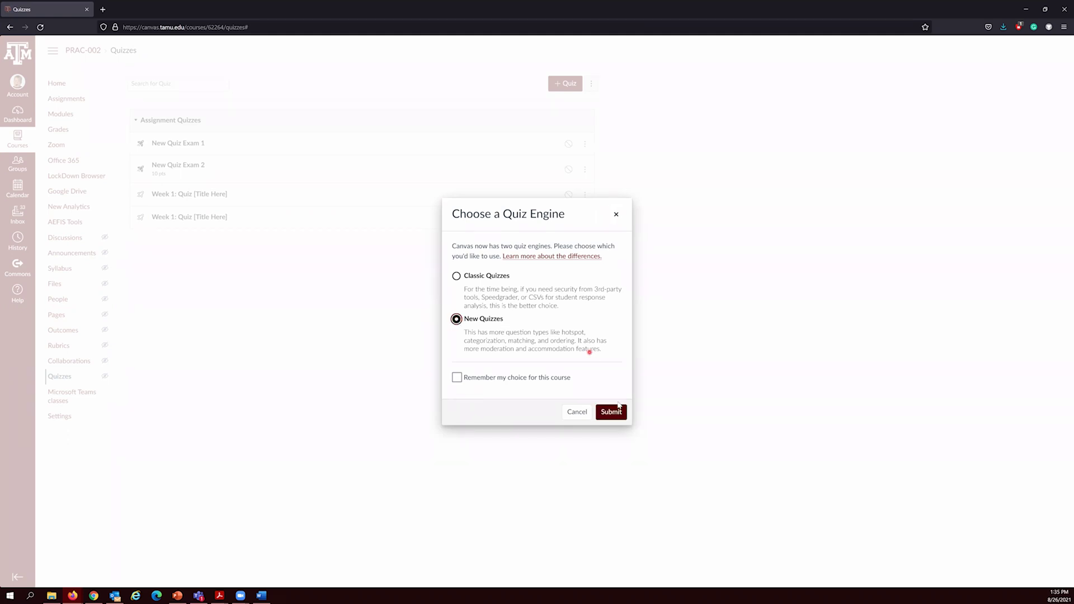
pyautogui.click(611, 412)
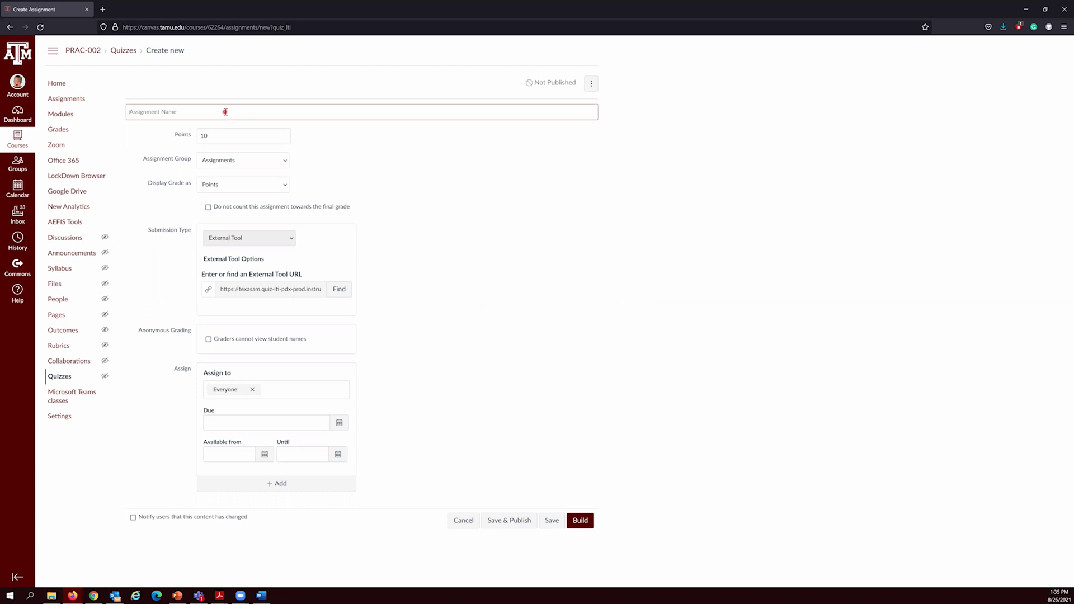
pyautogui.write('Quiz 3')
pyautogui.click(584, 521)
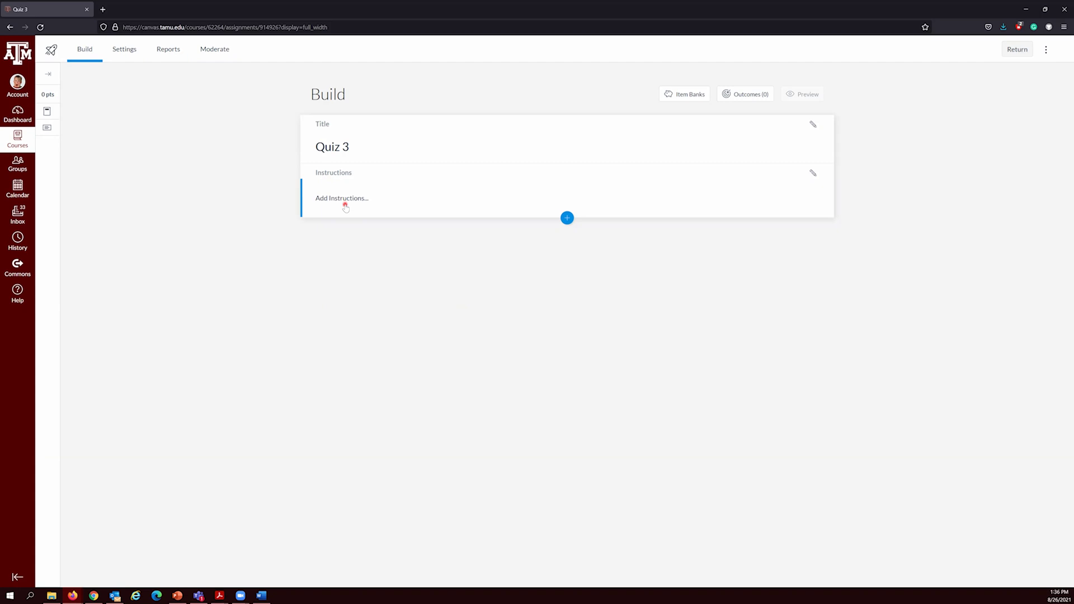
# Insert a multiple-choice question titled "Question 1" with the question stem "Pick Dog"
pyautogui.click(567, 218)
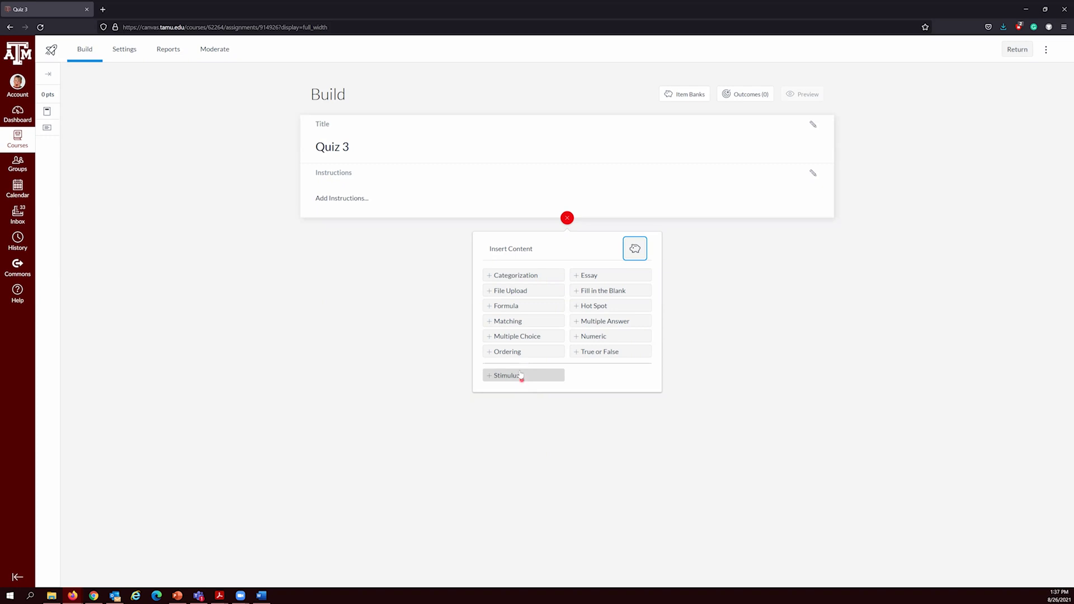
pyautogui.click(509, 337)
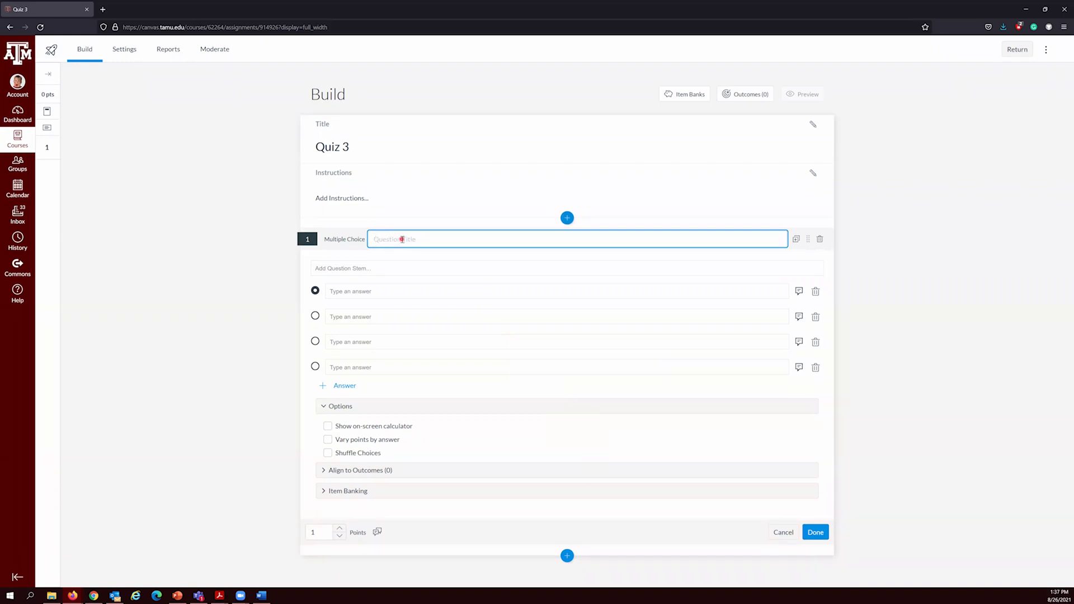
pyautogui.write('Question 1')
pyautogui.click(371, 268)
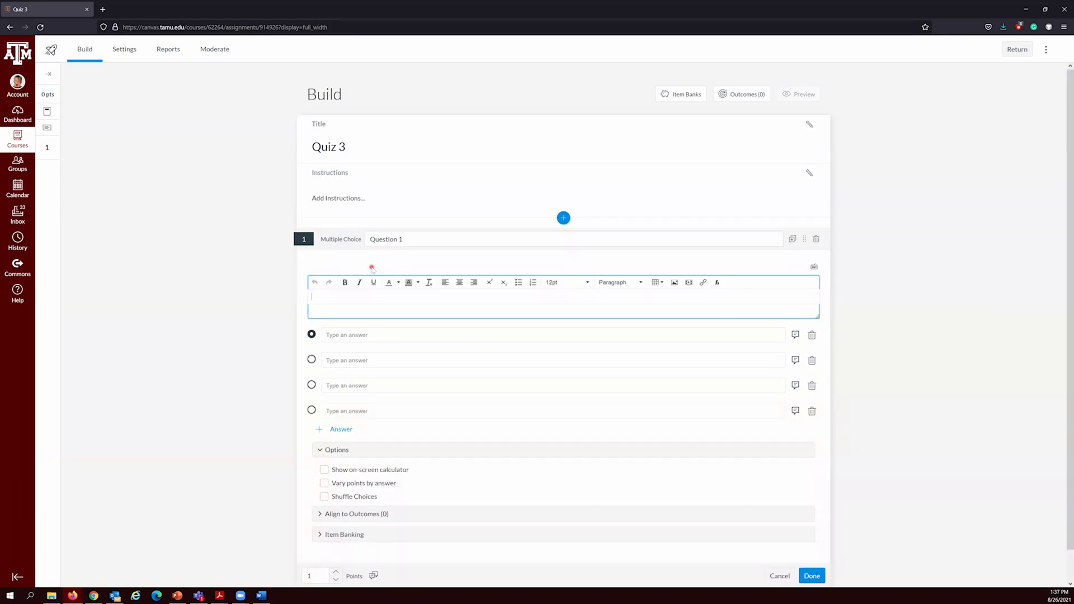
pyautogui.write('Pick Dog')
# Fill in the question's four answer choices as Dog, Cat, Whale and Shark
pyautogui.click(354, 335)
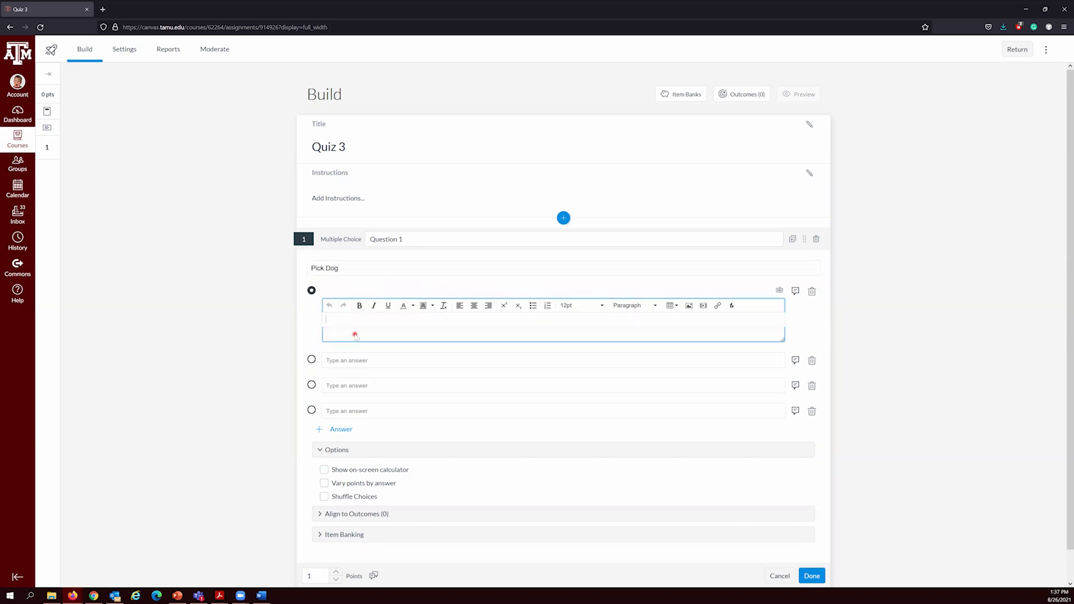
pyautogui.write('Dog')
pyautogui.click(346, 360)
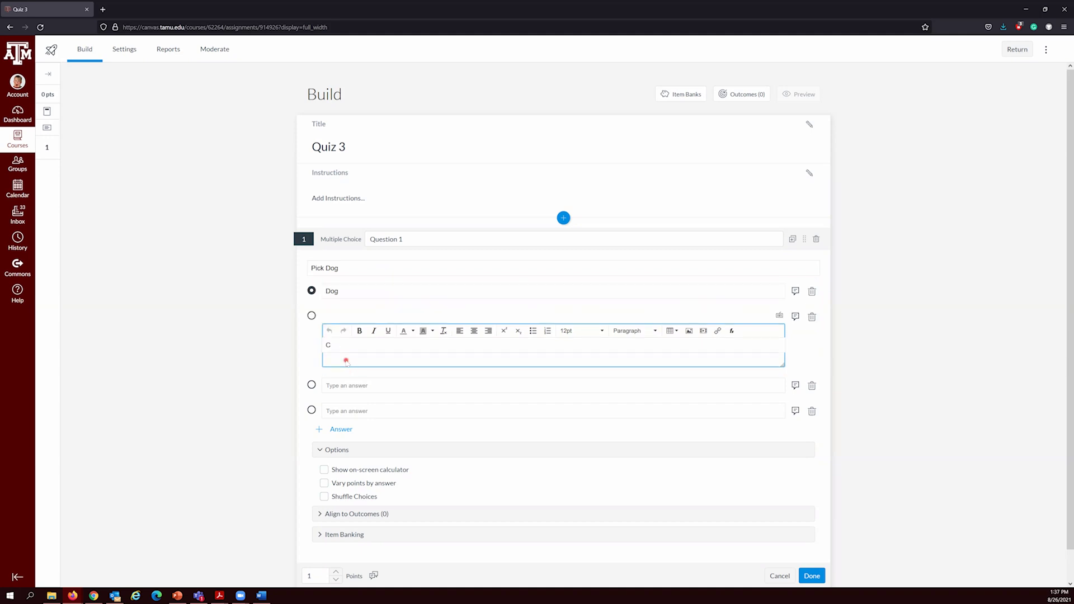
pyautogui.write('Cat')
pyautogui.click(335, 385)
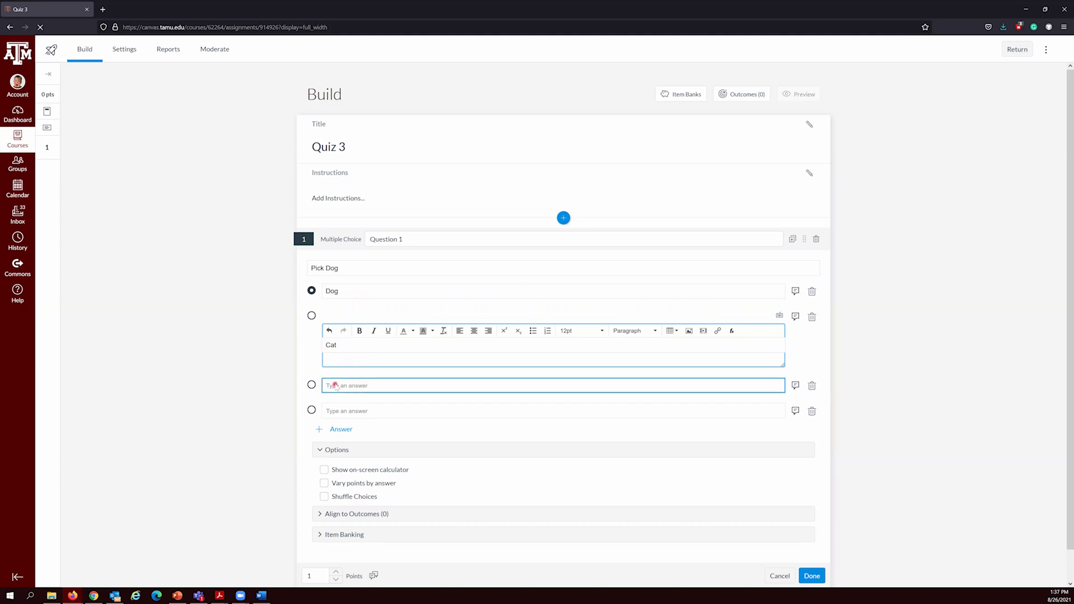
pyautogui.write('Whale')
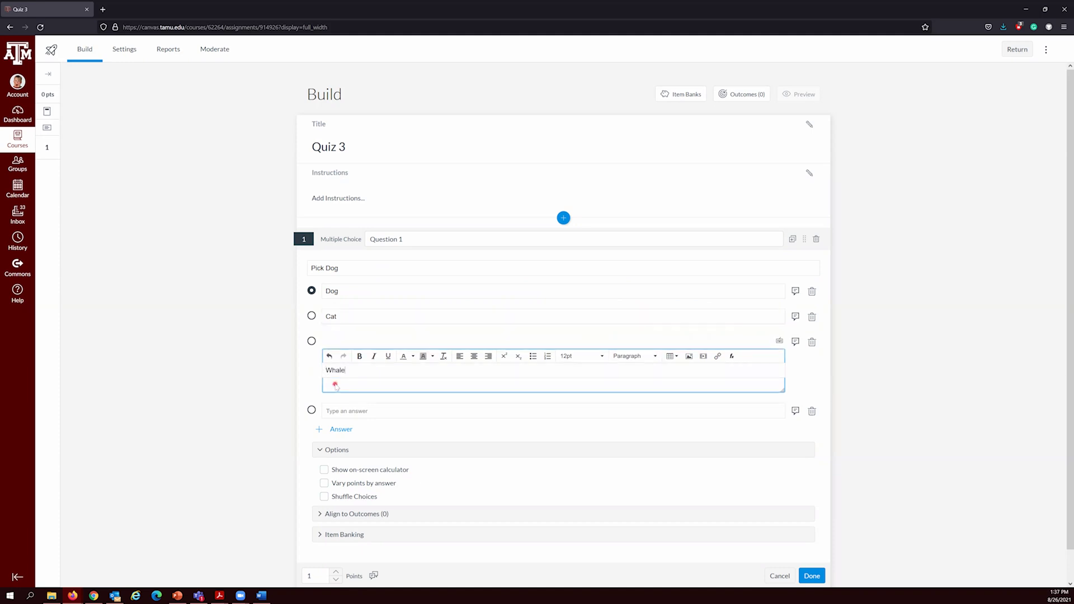
pyautogui.click(343, 411)
pyautogui.write('S')
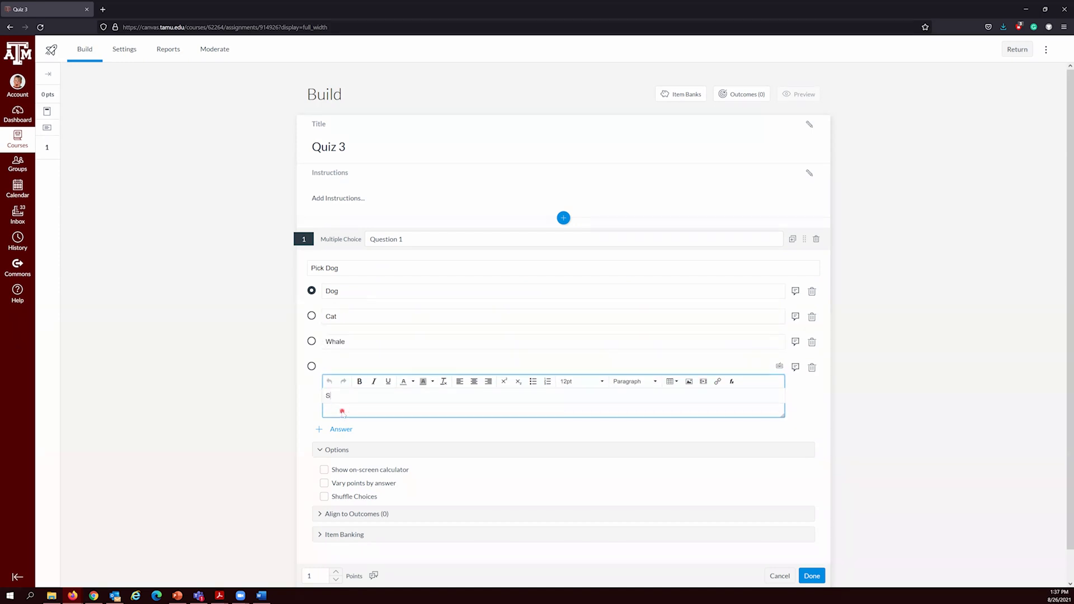
pyautogui.write('hark')
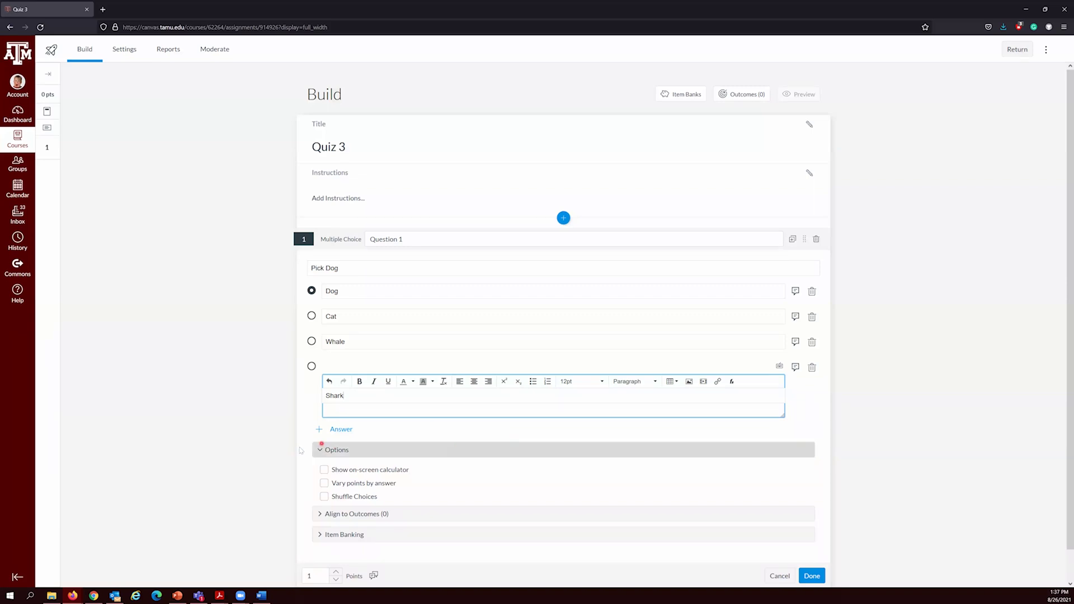
pyautogui.click(329, 474)
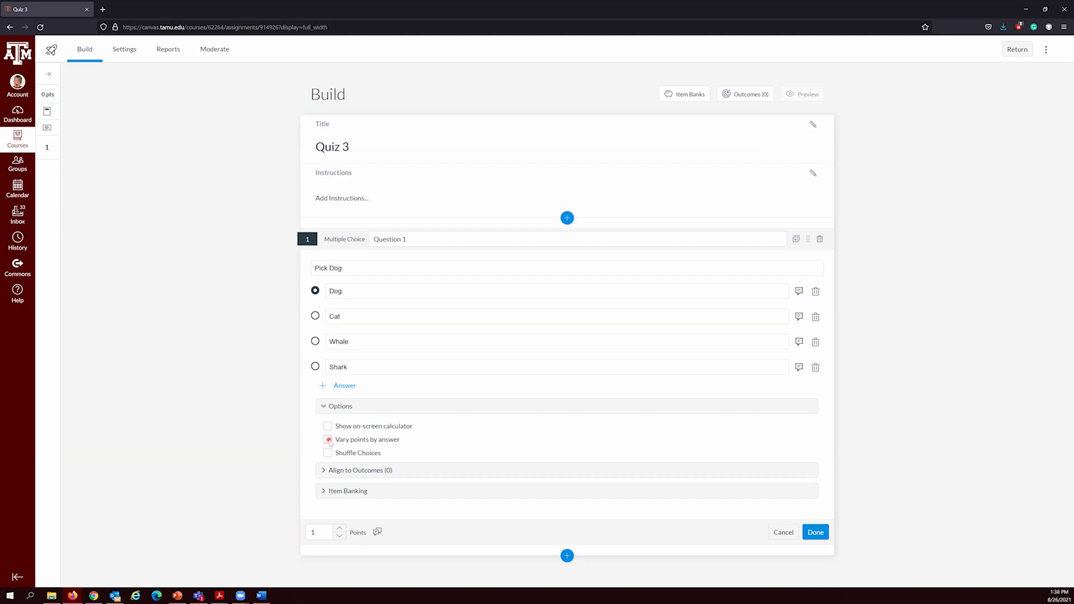
# Try the option to vary points by answer on Question 1
pyautogui.click(328, 440)
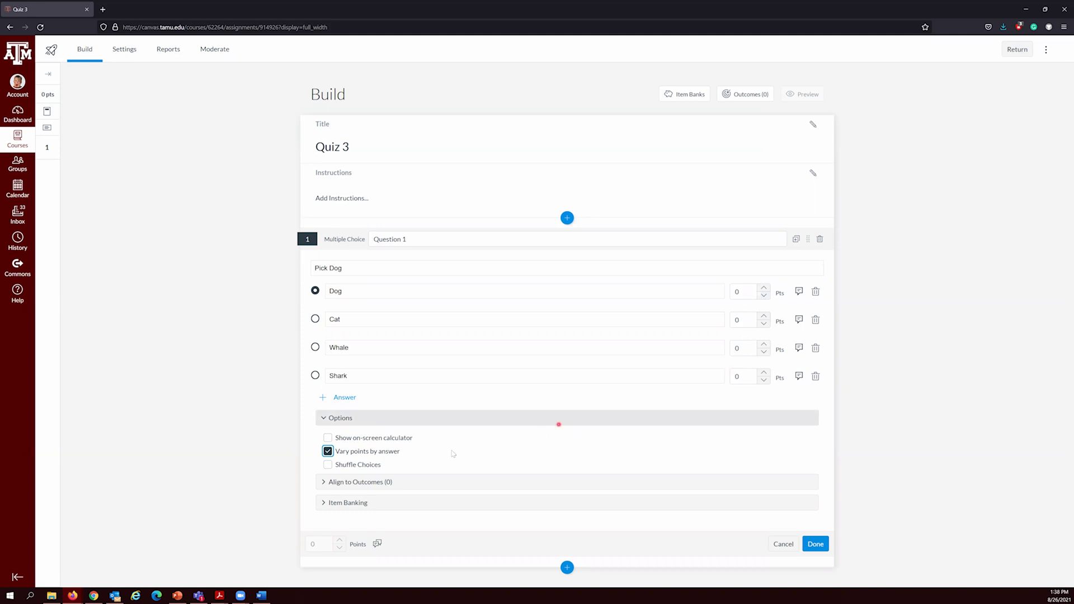
pyautogui.click(328, 450)
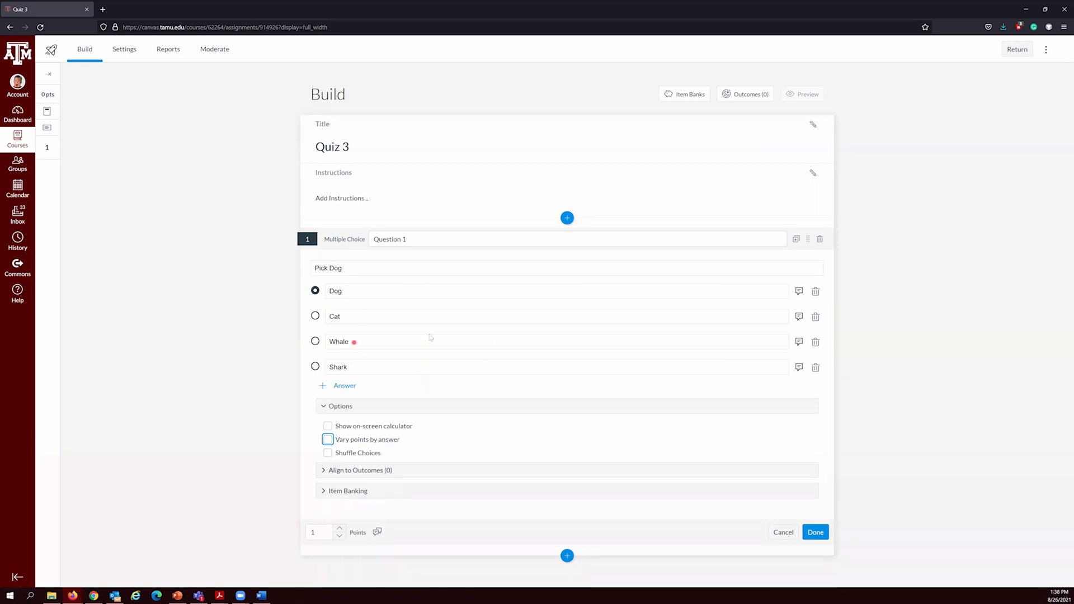
pyautogui.click(328, 453)
# Check the question's outcome alignment and item banking sections, and save Question 1
pyautogui.click(326, 471)
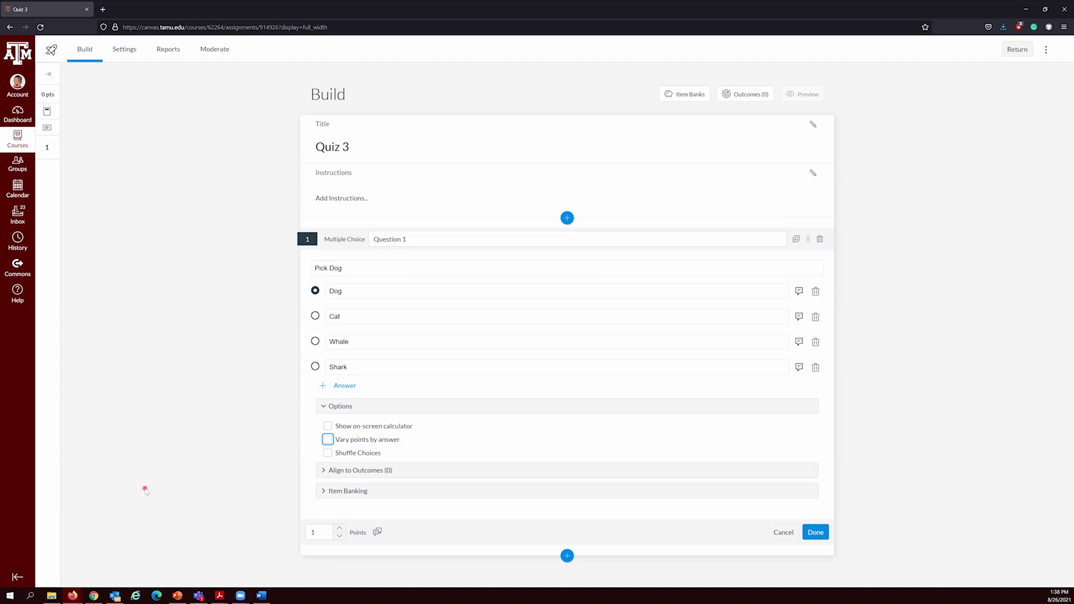
pyautogui.click(324, 472)
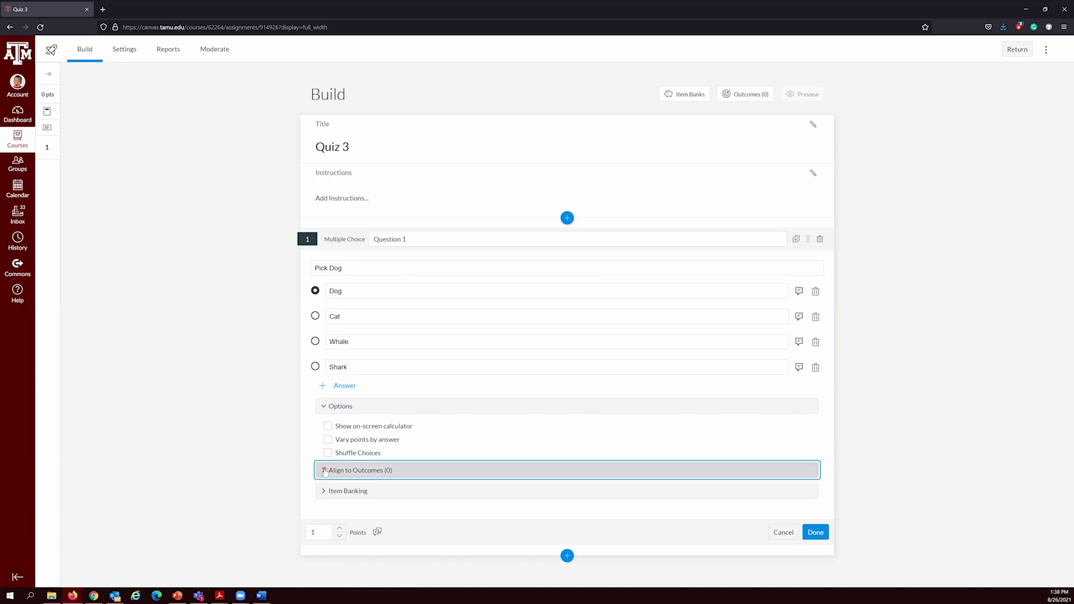
pyautogui.click(324, 470)
pyautogui.click(325, 470)
pyautogui.click(324, 492)
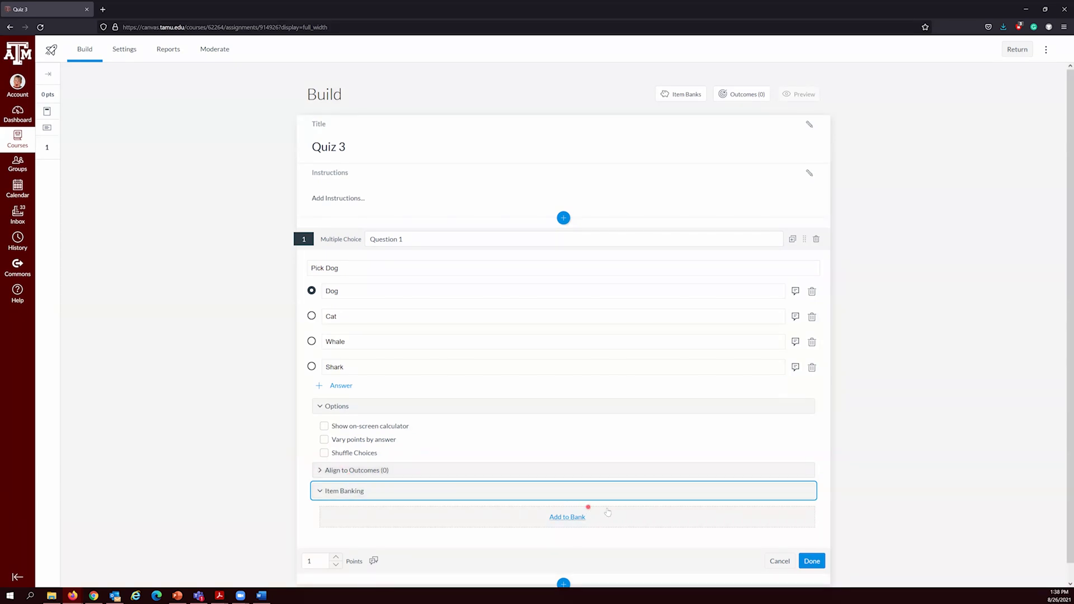
pyautogui.scroll(-1, 608, 511)
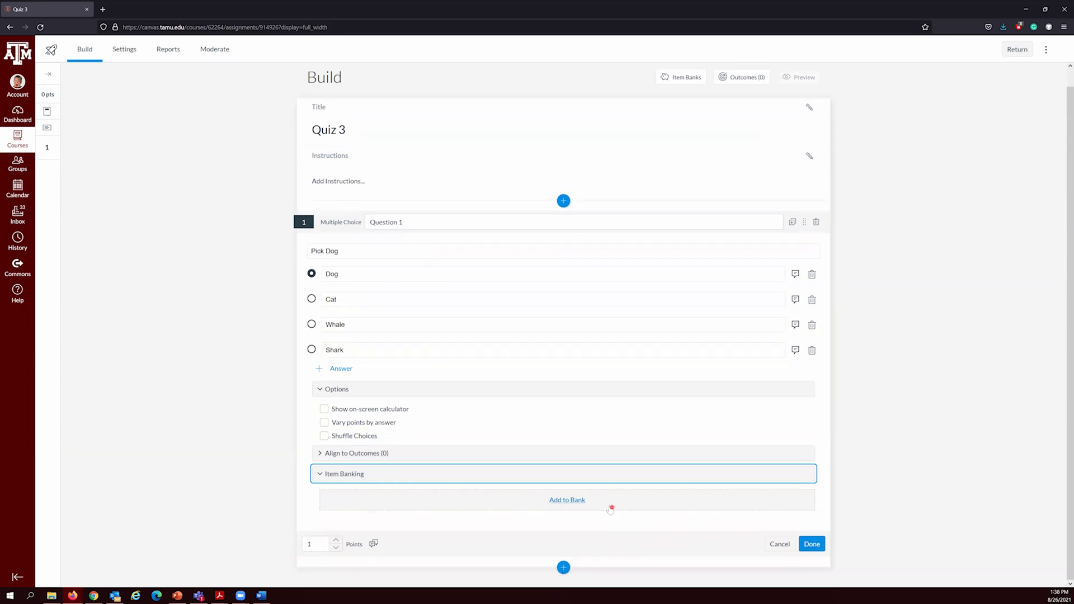
pyautogui.click(812, 545)
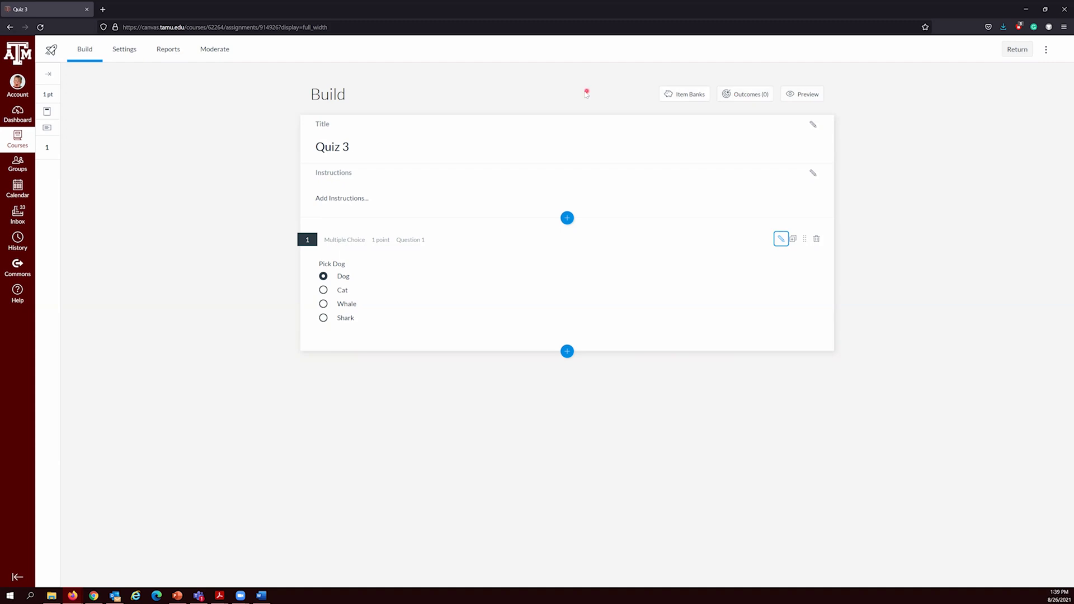
# View the quiz-wide settings and reopen Question 1 to compare its own answer options
pyautogui.click(121, 50)
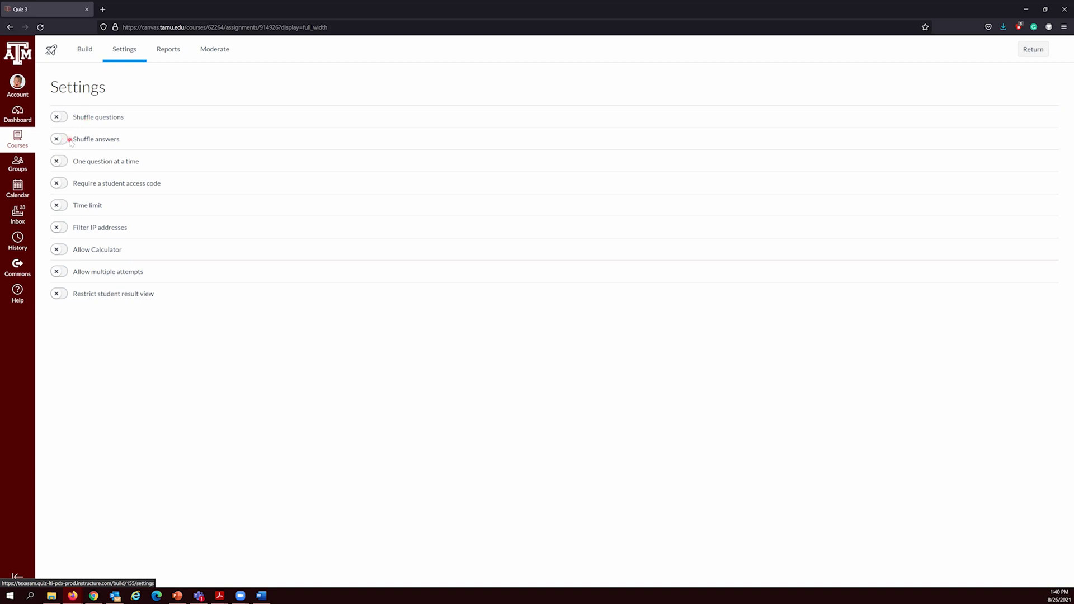
pyautogui.click(91, 50)
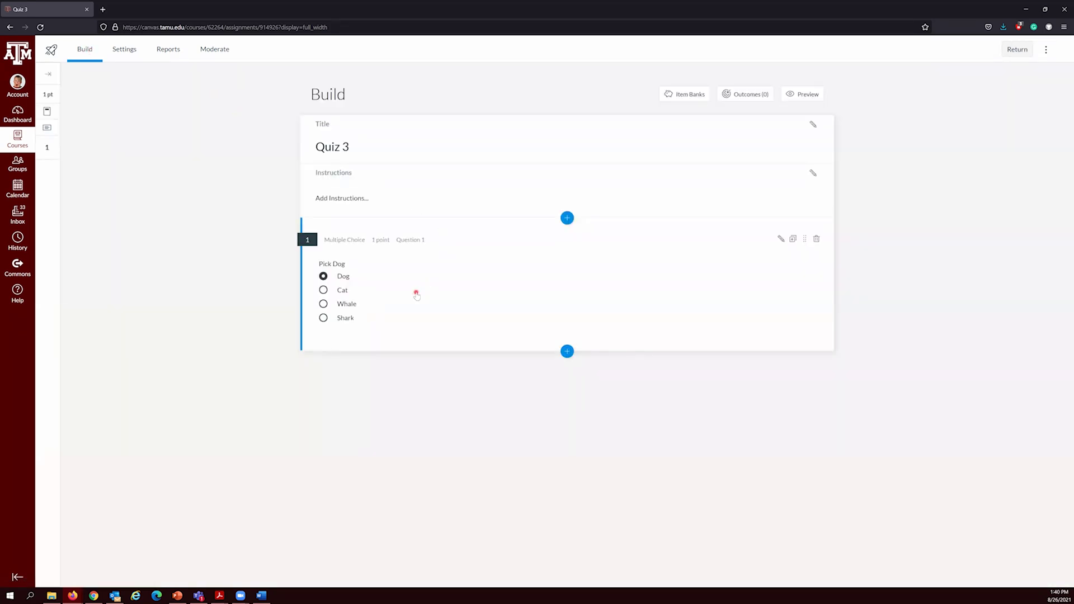
pyautogui.click(413, 291)
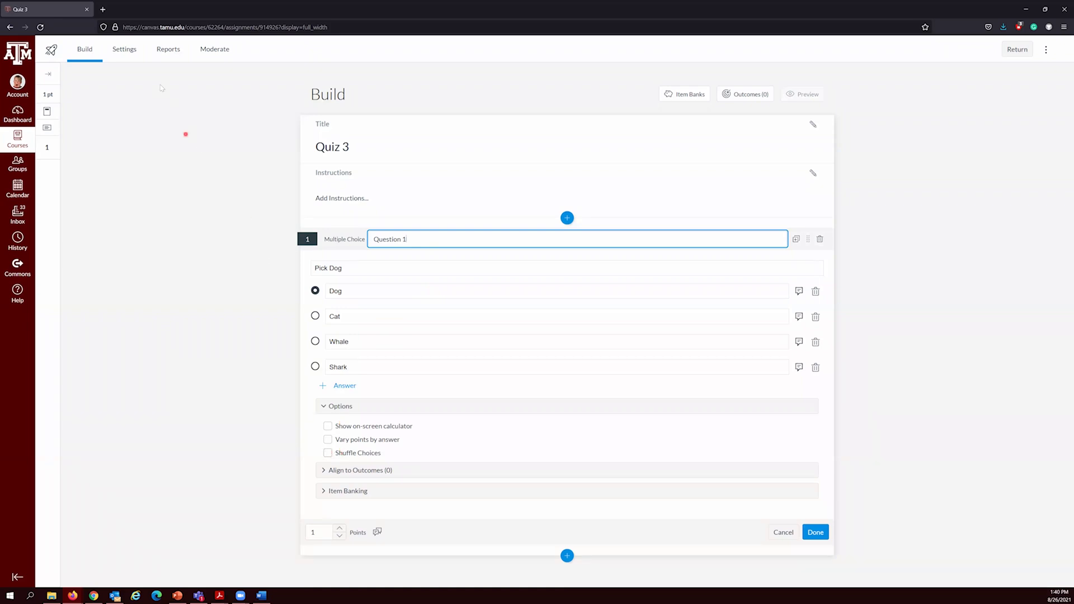
# Enable the time limit and allow the calculator in the quiz settings
pyautogui.click(125, 52)
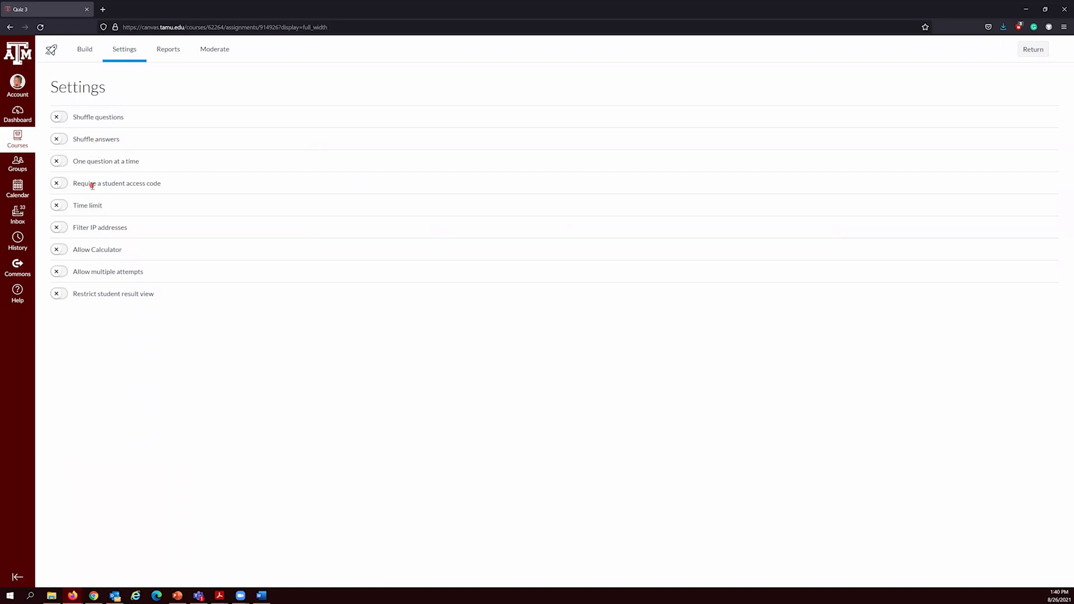
pyautogui.click(63, 206)
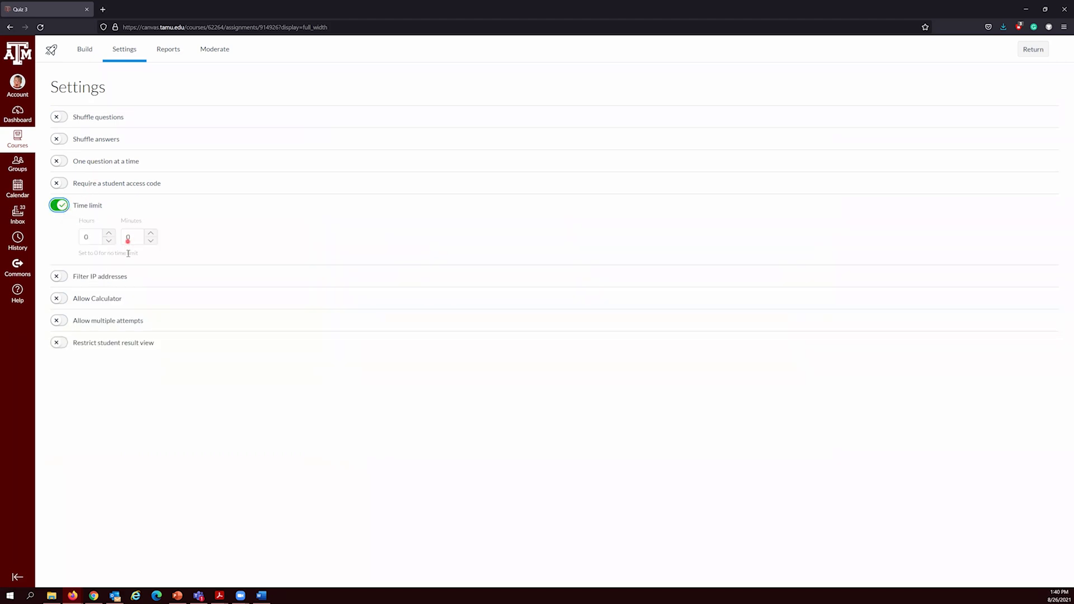
pyautogui.click(63, 299)
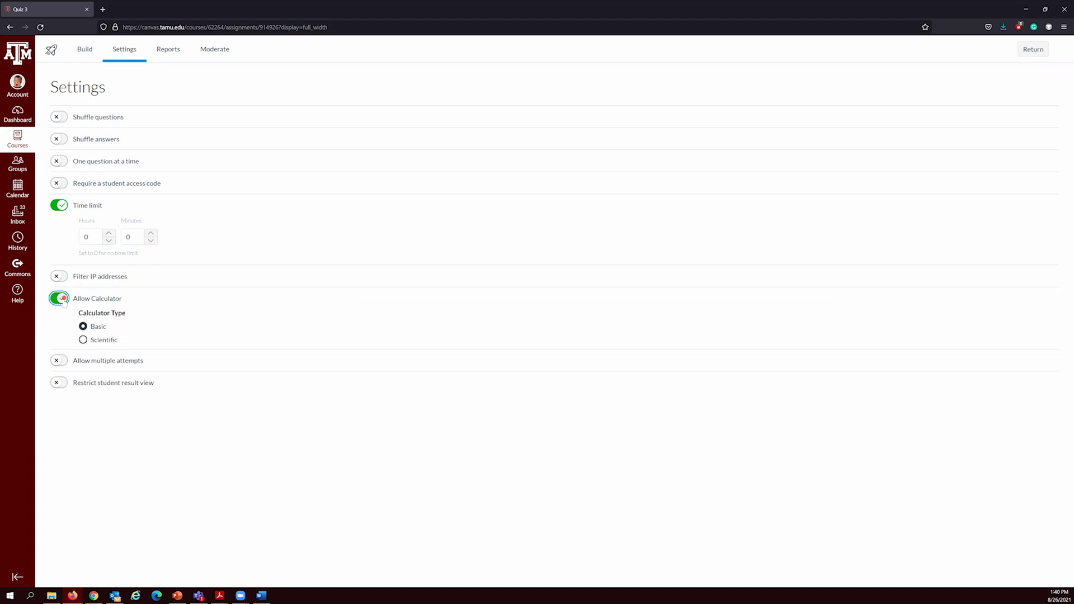
# Allow multiple attempts on the quiz and check the score-to-keep choices, leaving Highest selected
pyautogui.click(62, 360)
pyautogui.click(66, 360)
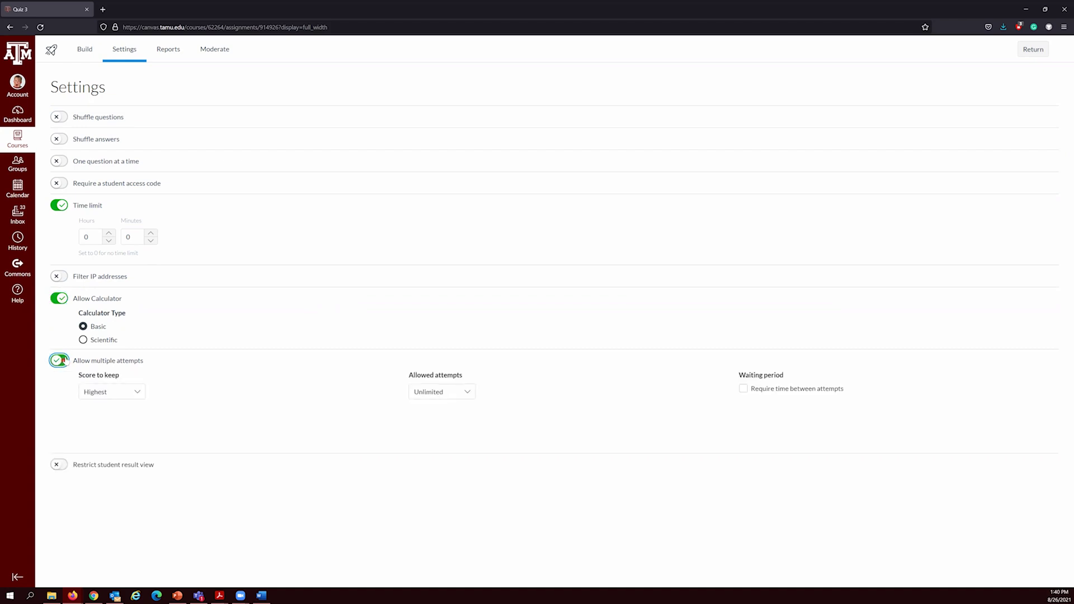
pyautogui.click(62, 360)
pyautogui.click(63, 360)
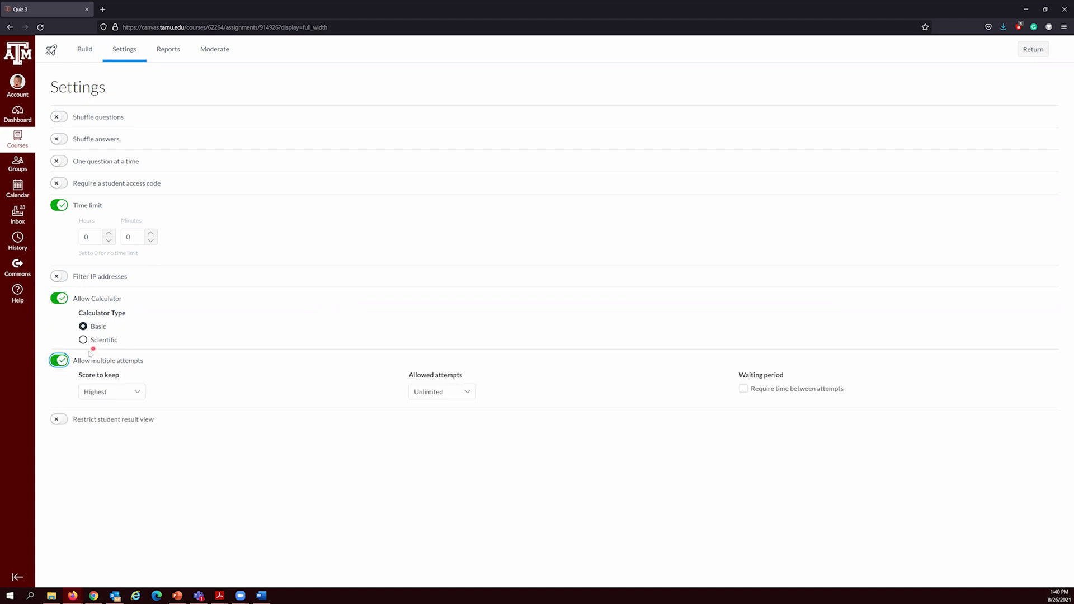
pyautogui.click(118, 384)
pyautogui.click(123, 392)
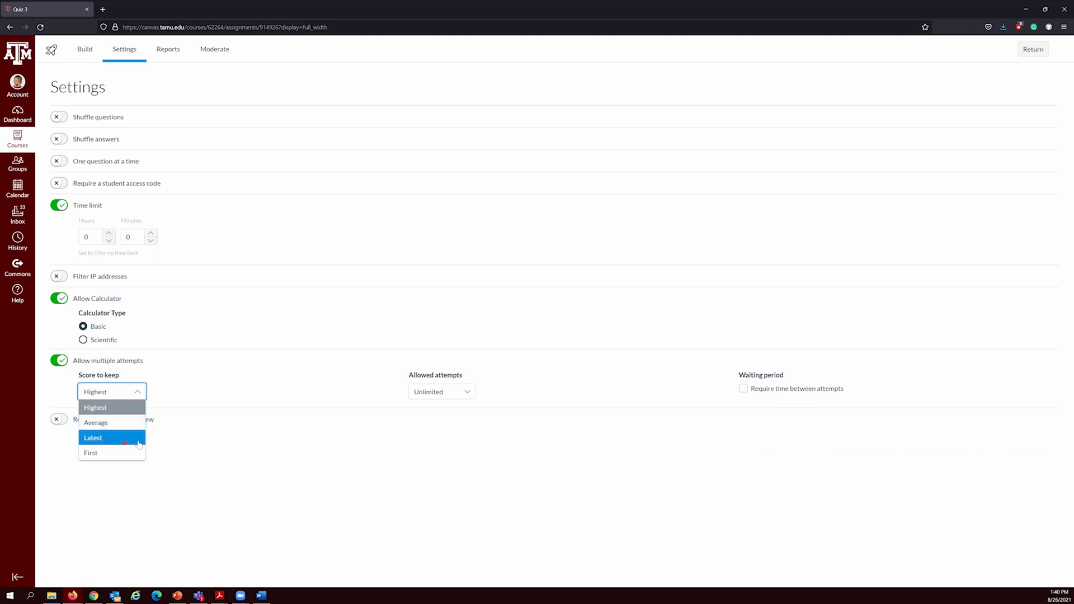
pyautogui.click(275, 377)
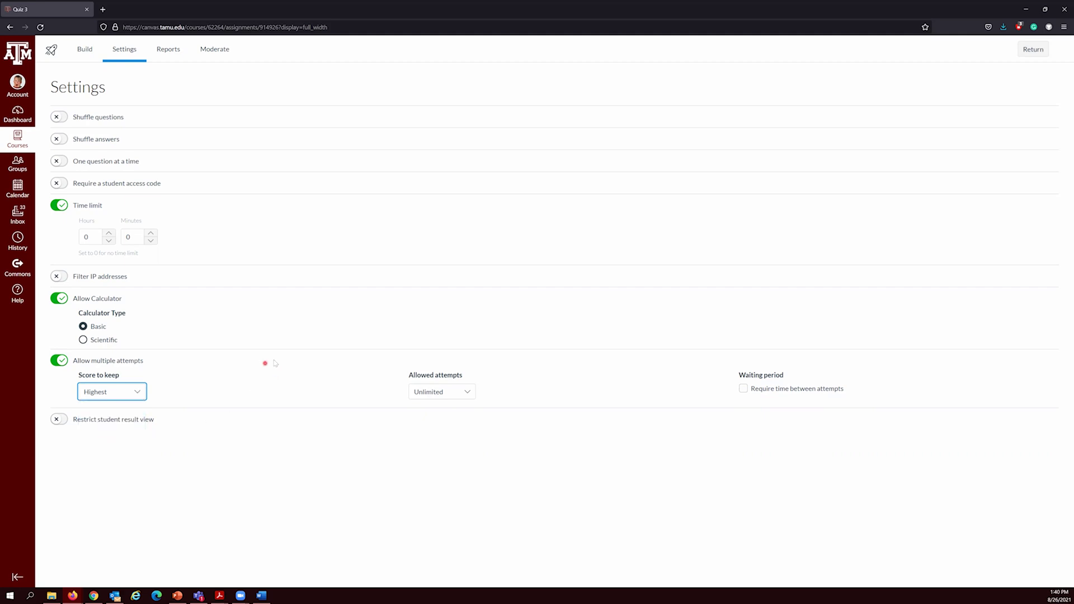
# Set the allowed attempts to Limited and require a waiting period between attempts
pyautogui.click(431, 391)
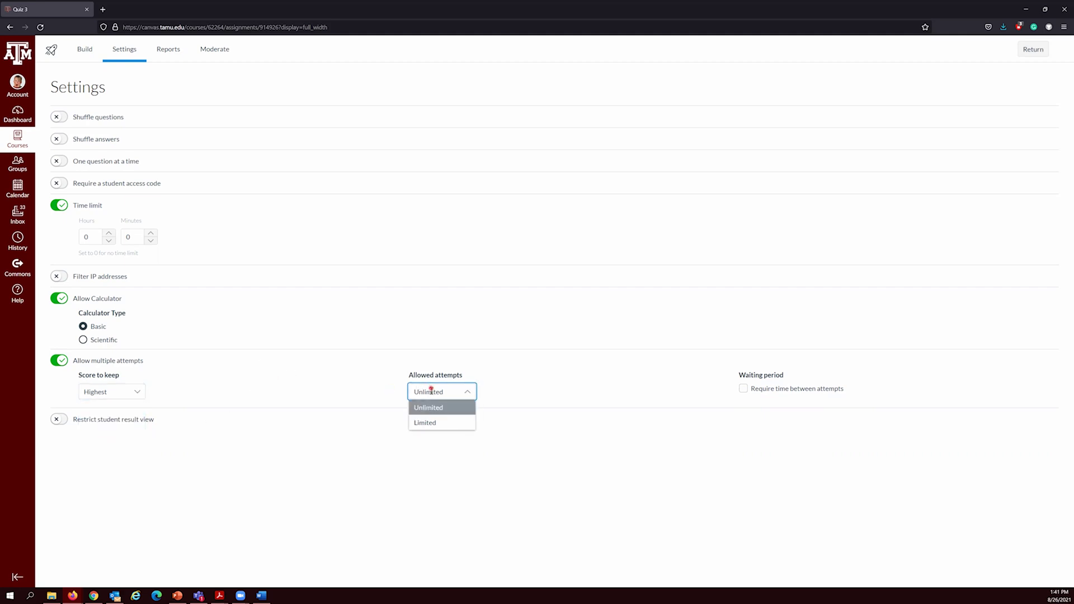
pyautogui.click(437, 423)
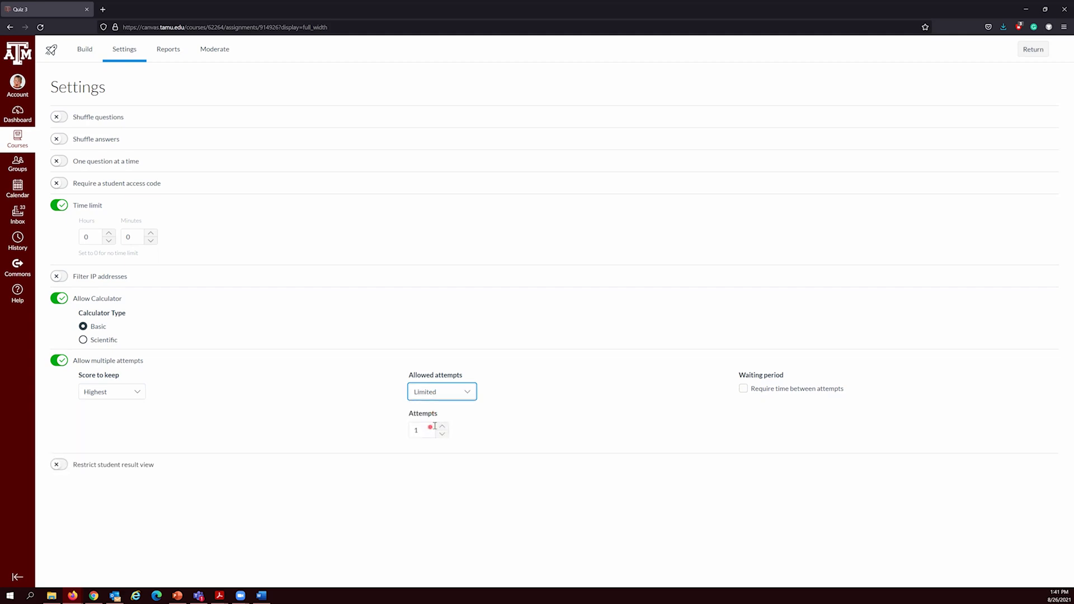
pyautogui.click(743, 390)
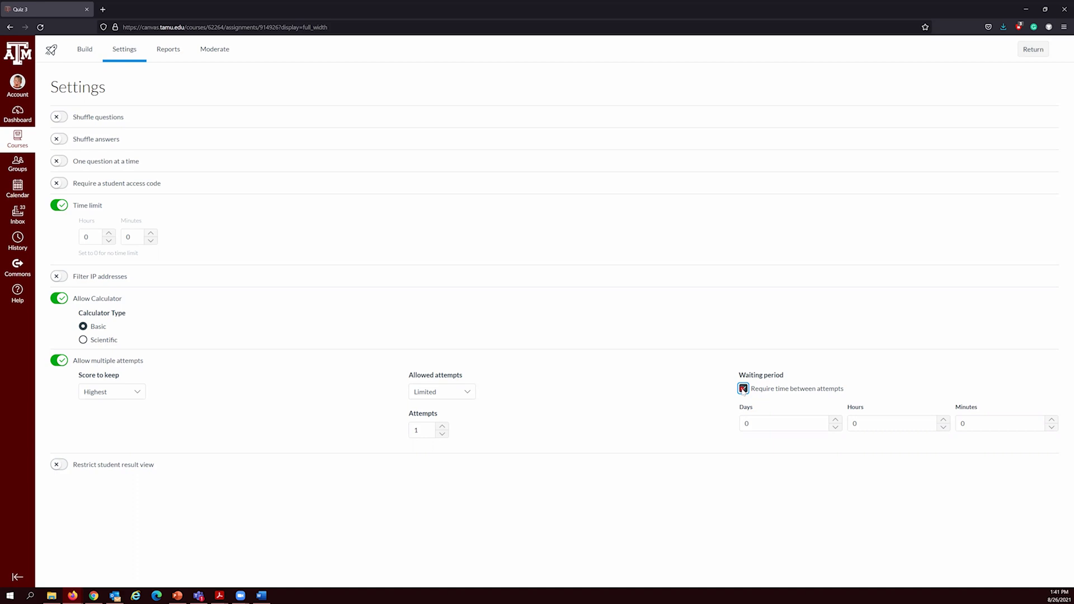
# Restrict the student result view and look over the result display options it offers
pyautogui.click(63, 463)
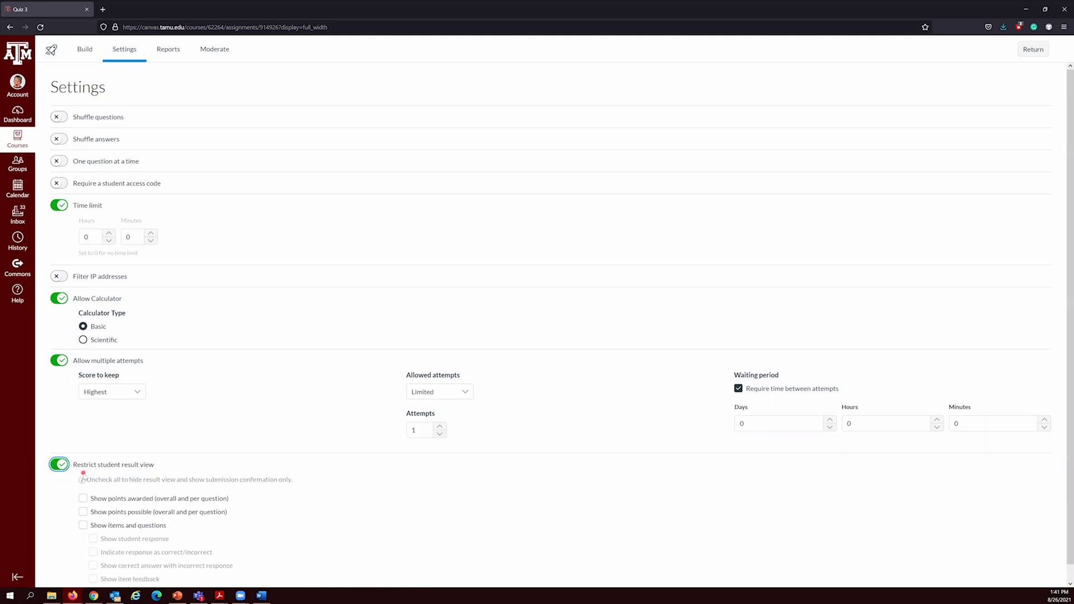
pyautogui.scroll(-1, 83, 473)
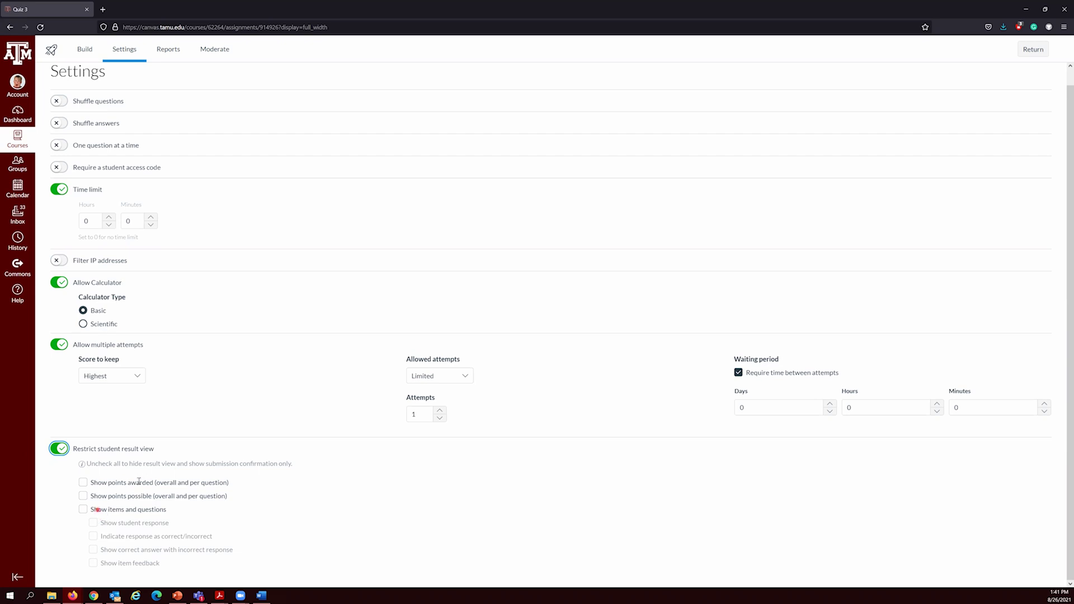
pyautogui.scroll(1, 162, 469)
pyautogui.scroll(1, 161, 469)
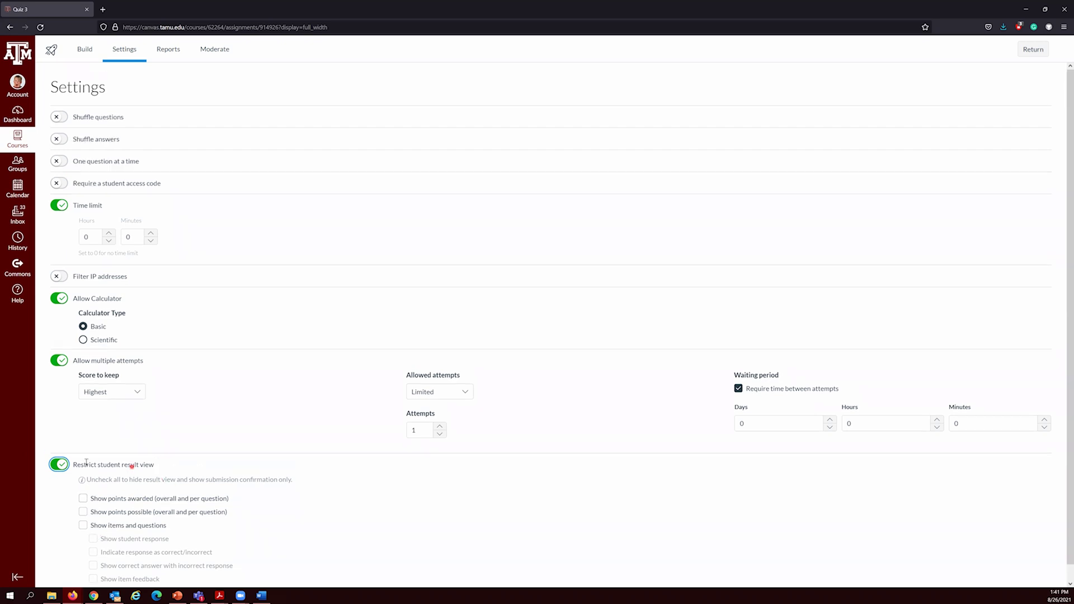